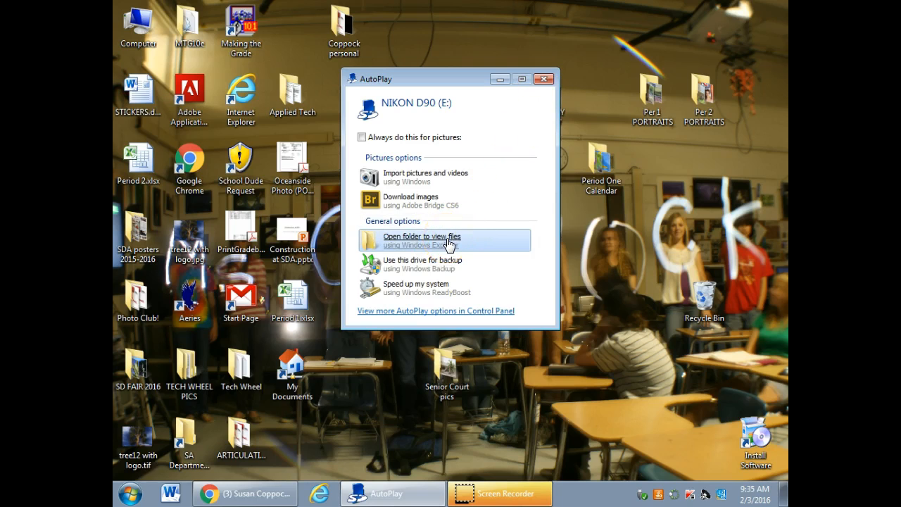
Dismiss the AutoPlay prompt and open the 104CANON folder inside DCIM on the NIKON D90 (E:) drive
left_click(544, 79)
double_click(136, 26)
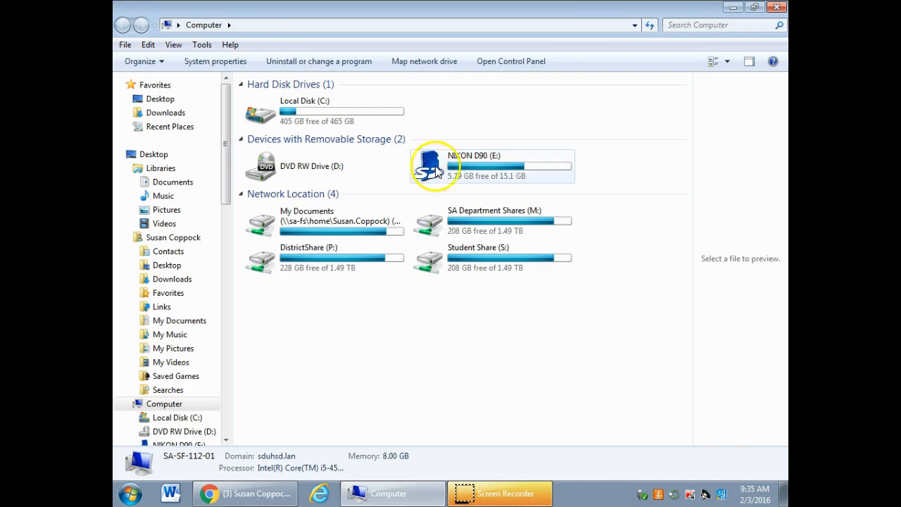
double_click(487, 162)
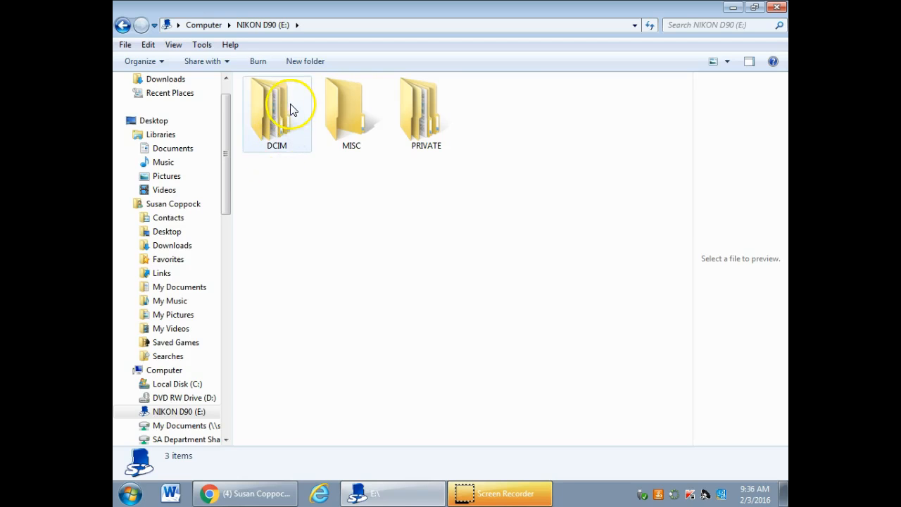
double_click(276, 120)
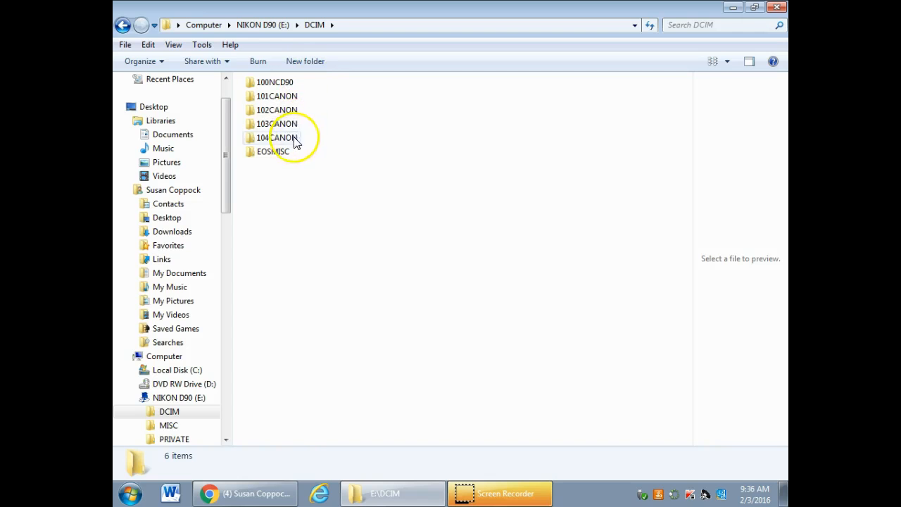
mouse_move(267, 144)
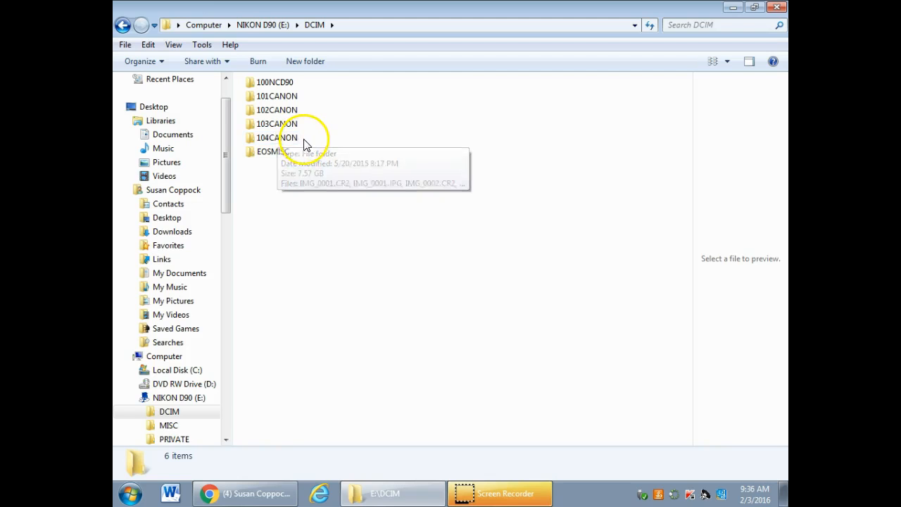
mouse_move(303, 146)
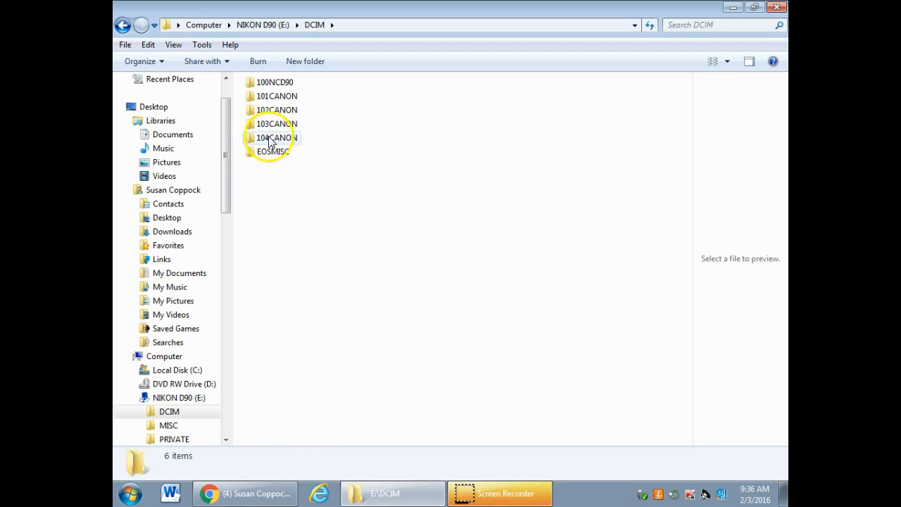
double_click(289, 139)
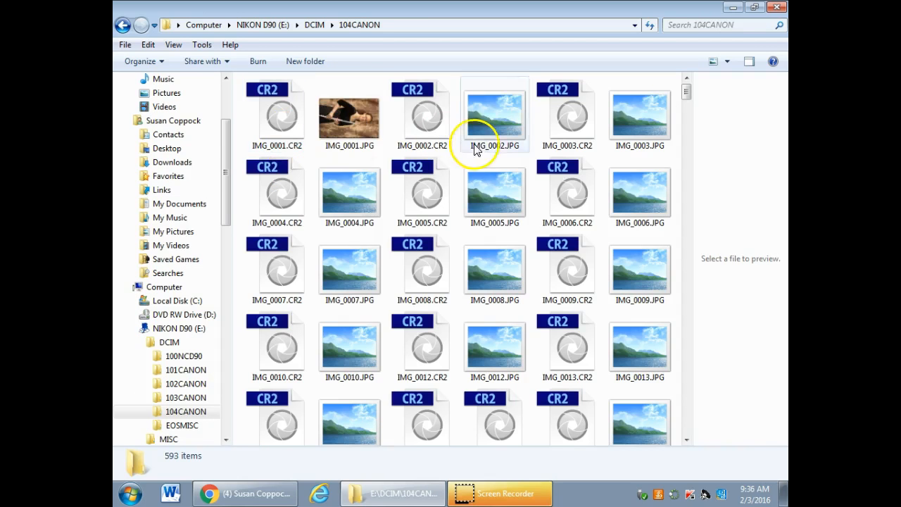
Switch the 104CANON folder to List view, then restore its Large Icons view
left_click_drag(685, 91, 643, 412)
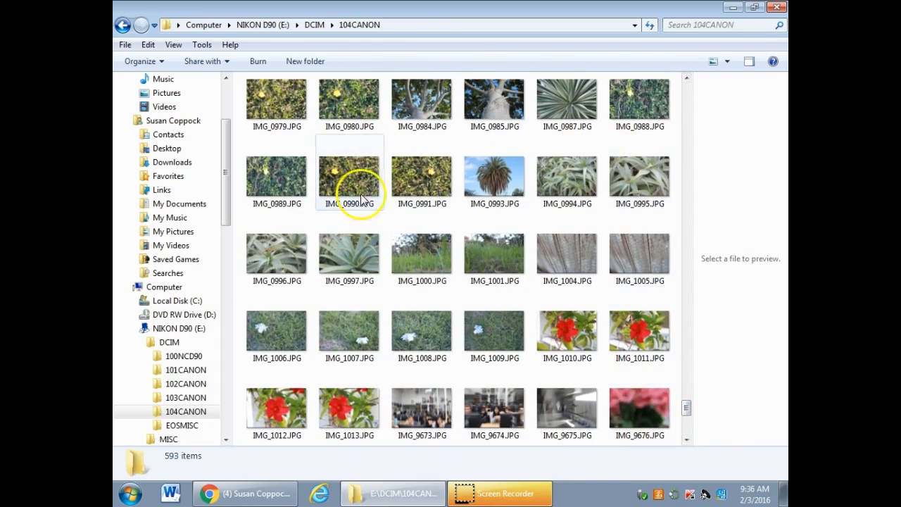
left_click(728, 62)
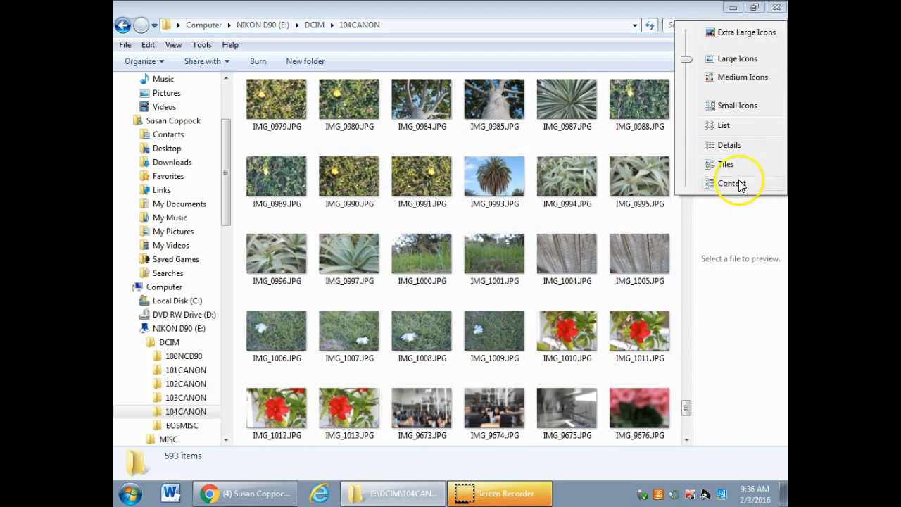
left_click(731, 128)
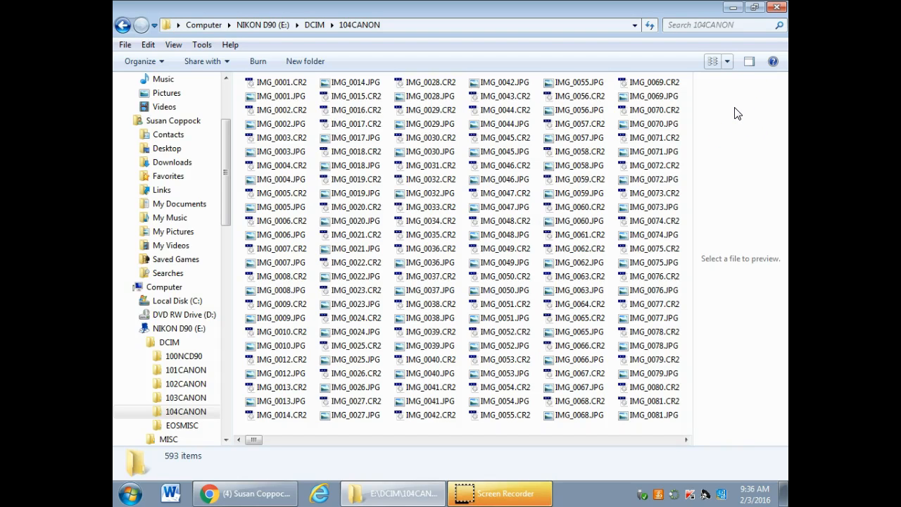
left_click(728, 60)
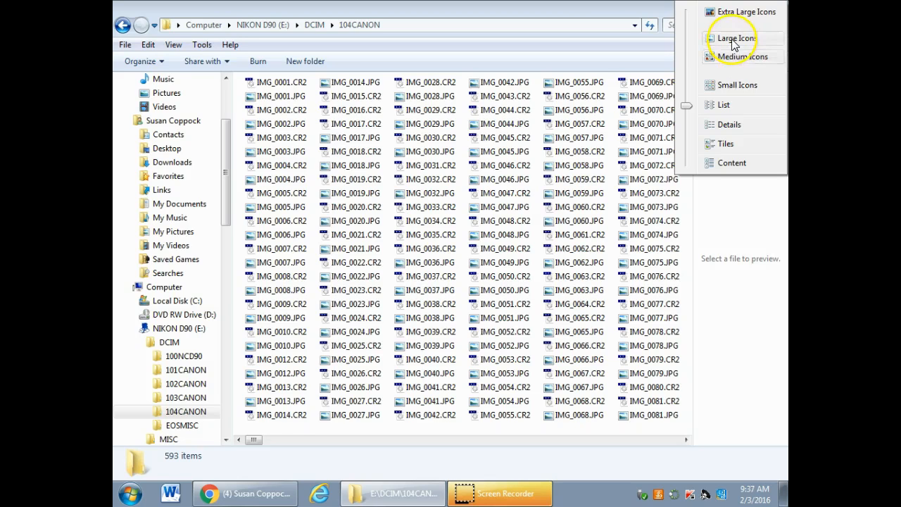
left_click(732, 44)
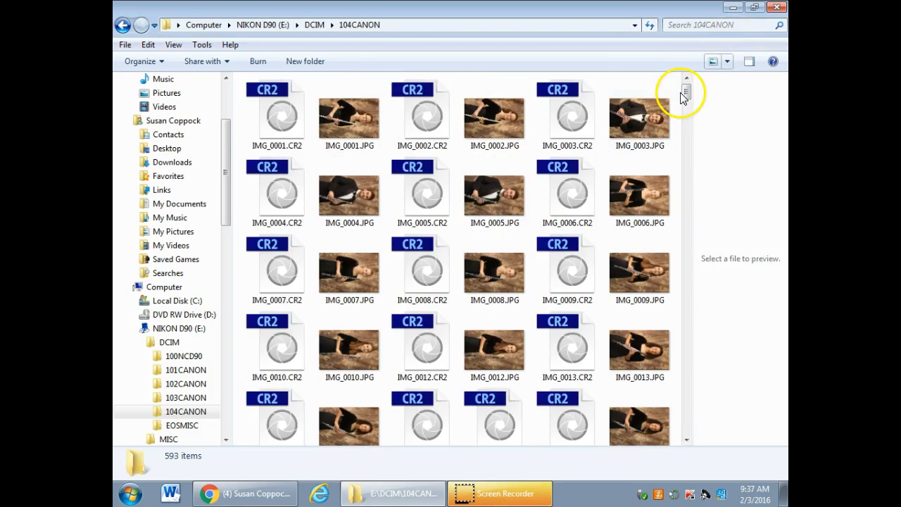
left_click_drag(686, 90, 685, 401)
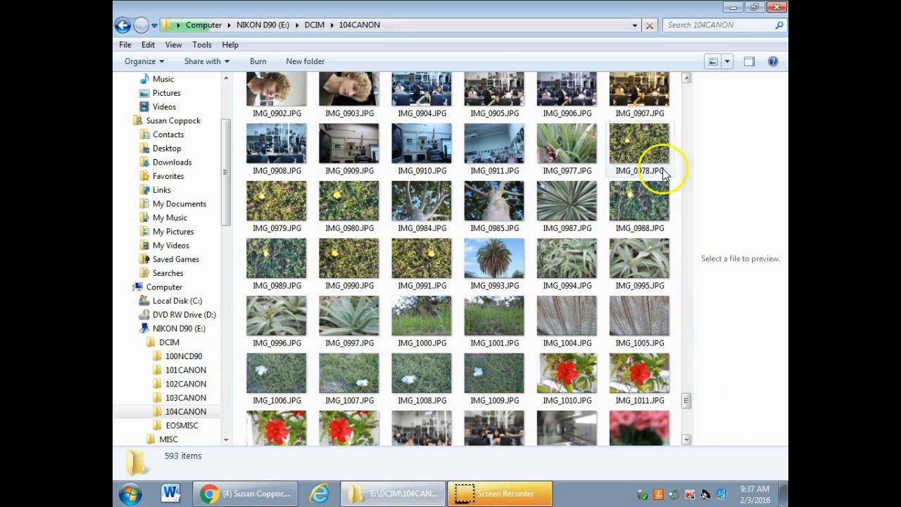
Try the Extra Large Icons view for the 104CANON photos and return to Large Icons
left_click(724, 62)
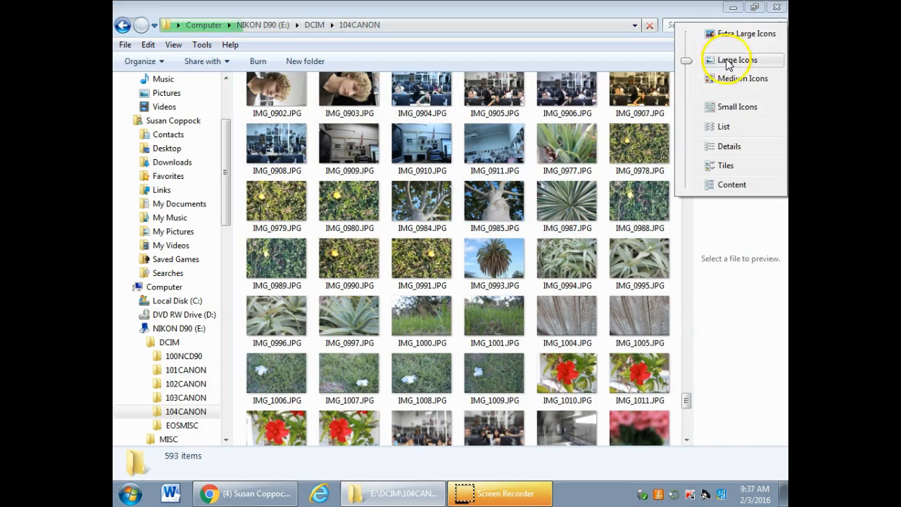
left_click(718, 36)
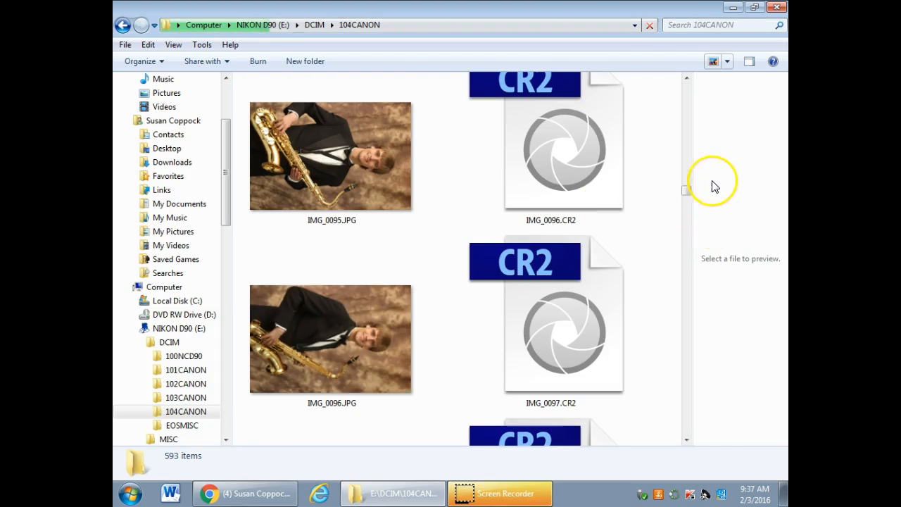
left_click_drag(687, 190, 664, 396)
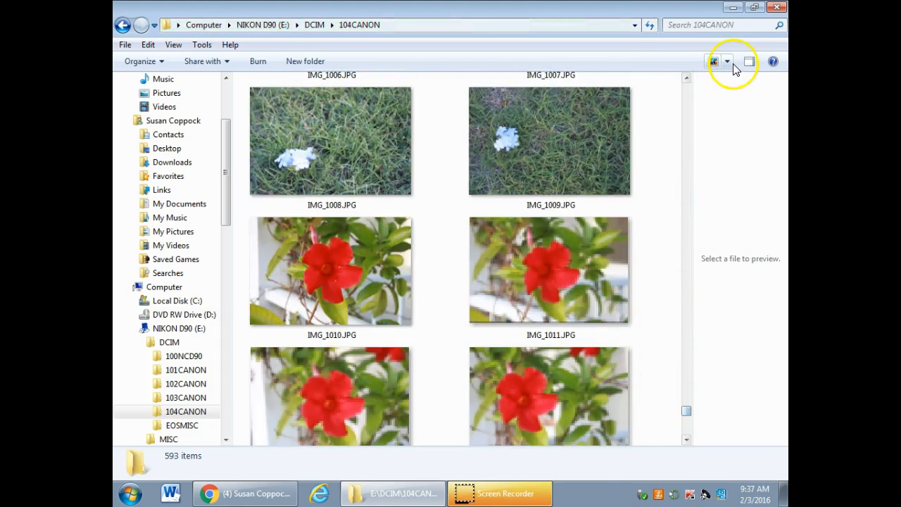
left_click(727, 62)
left_click(722, 88)
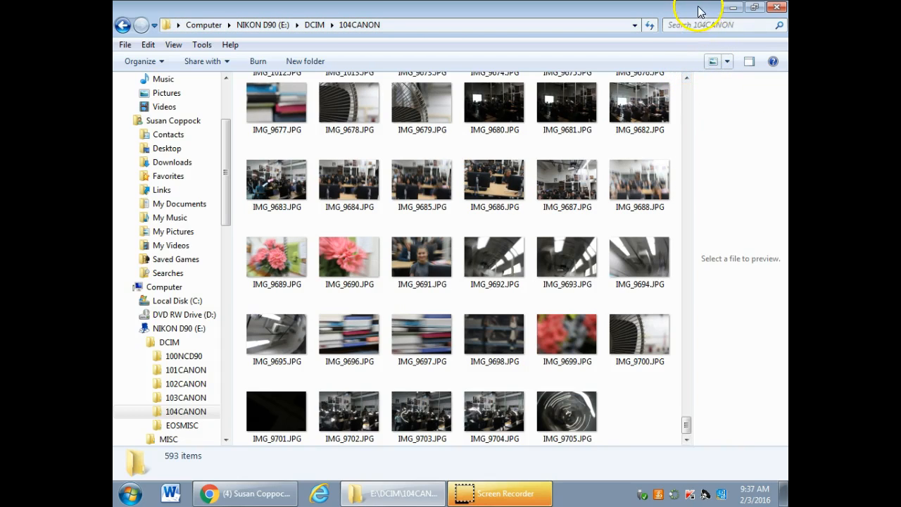
Move the camera folder window aside and open the teacher's personal folder under Photo on Student Share (S:) in a second window
left_click_drag(704, 12, 771, 67)
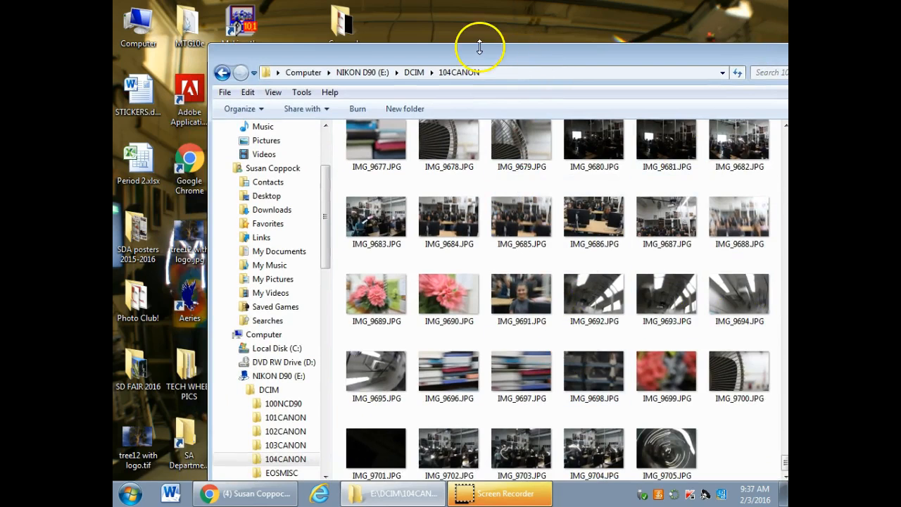
double_click(134, 25)
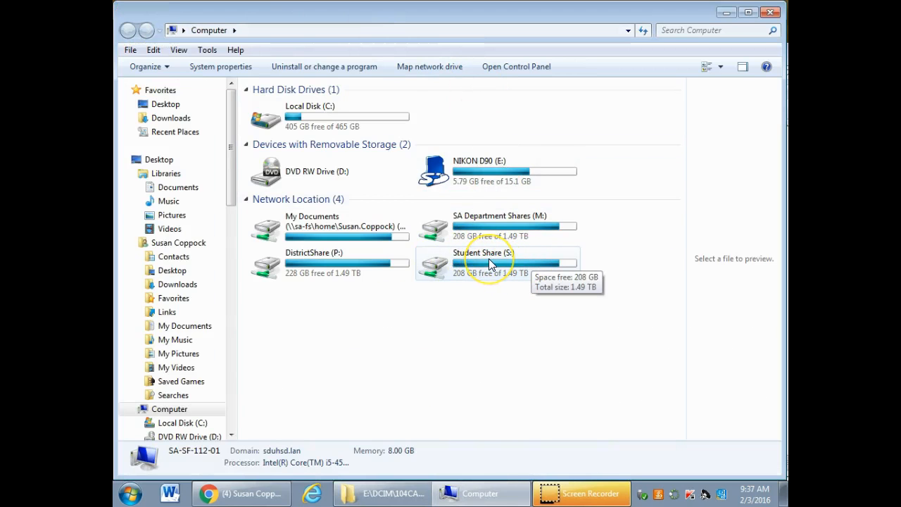
left_click(412, 235)
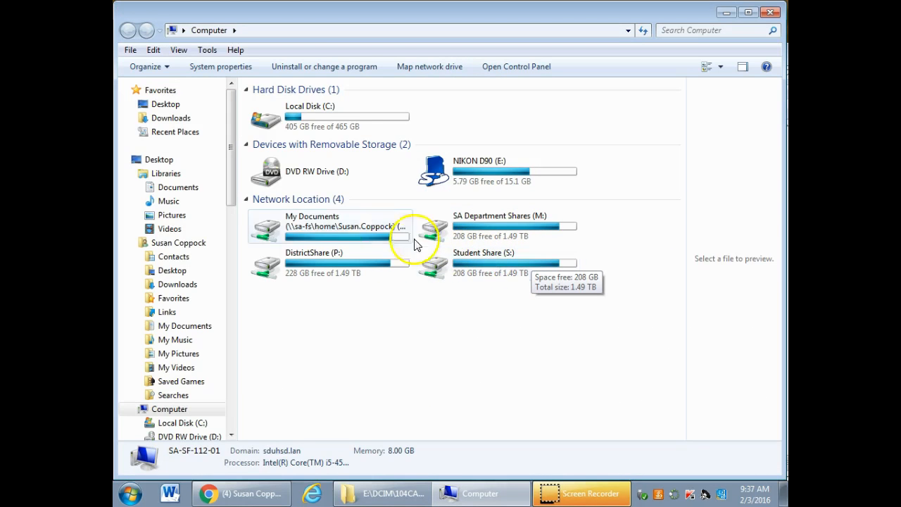
left_click(479, 262)
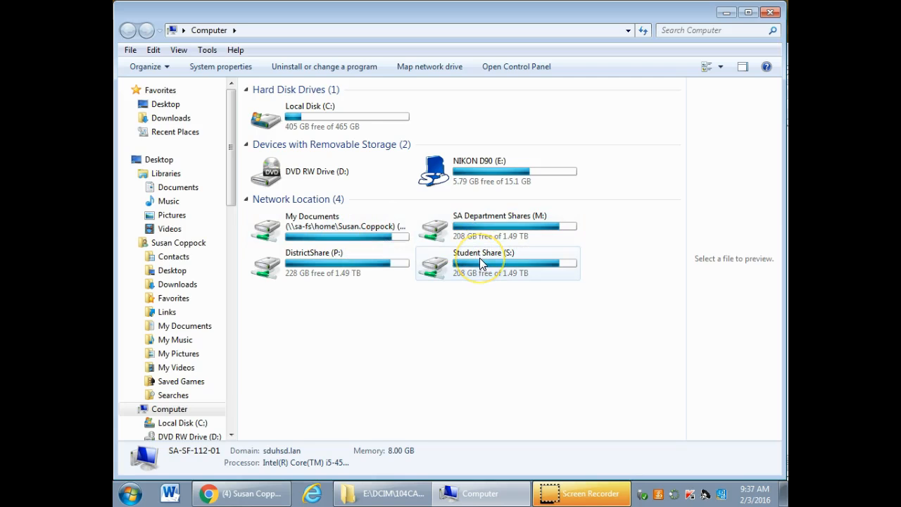
double_click(480, 259)
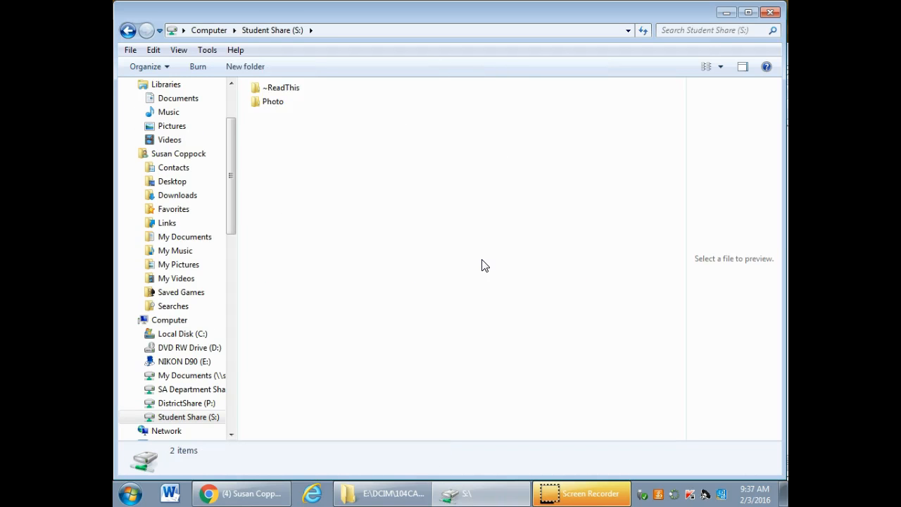
double_click(267, 104)
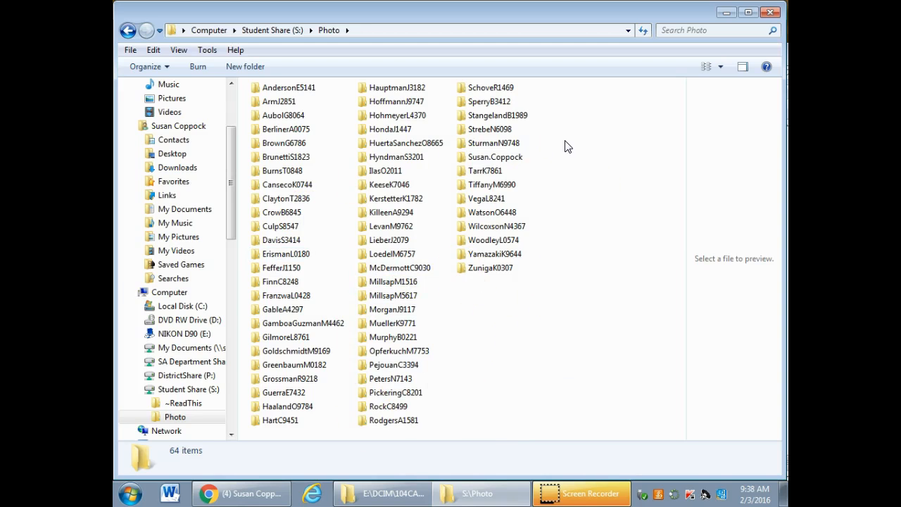
double_click(503, 158)
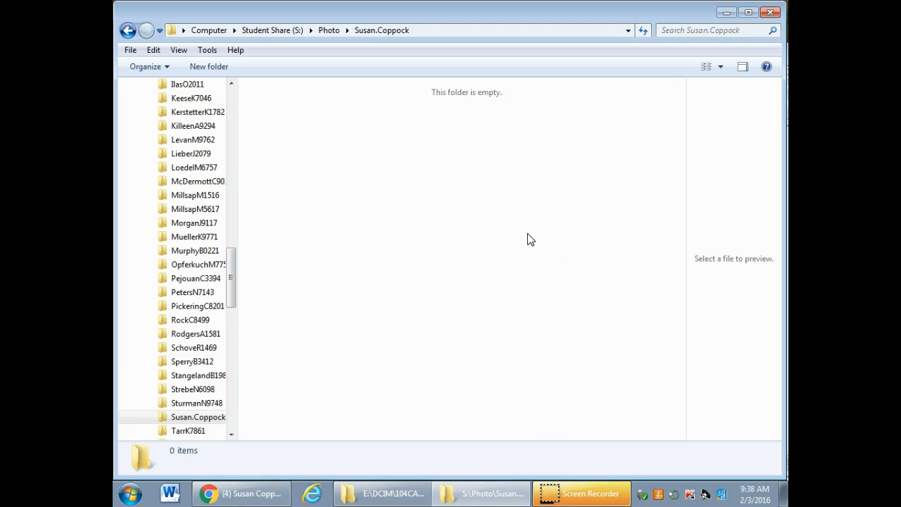
Arrange the two folder windows to overlap side by side and copy IMG_9690.JPG from 104CANON into the teacher's personal folder
left_click_drag(686, 10, 526, 16)
left_click(677, 56)
mouse_move(688, 60)
left_mouse_down()
mouse_move(635, 54)
mouse_move(682, 45)
left_mouse_up()
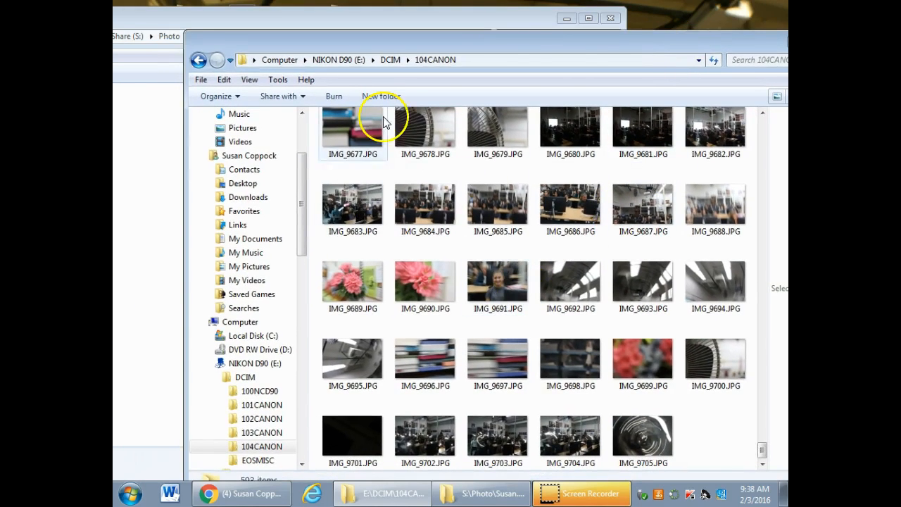
left_click_drag(554, 45, 625, 45)
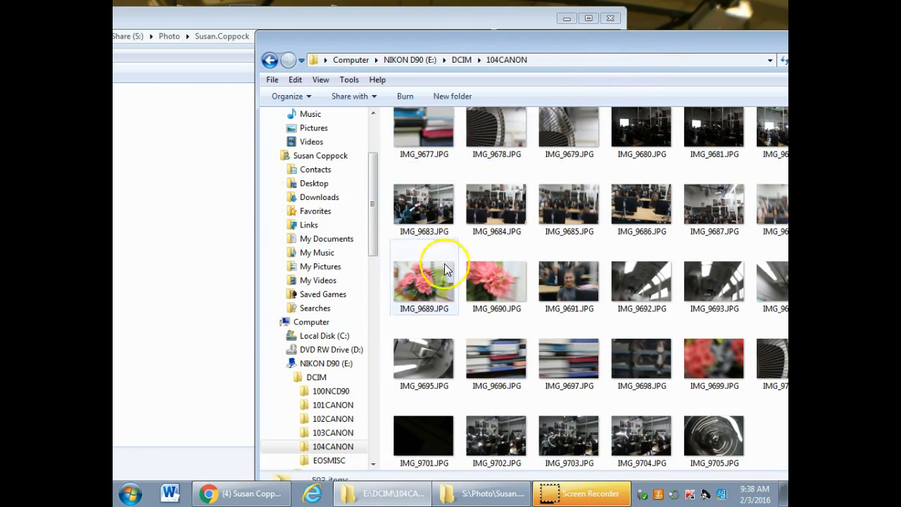
left_click_drag(487, 287, 207, 272)
left_click_drag(384, 23, 476, 28)
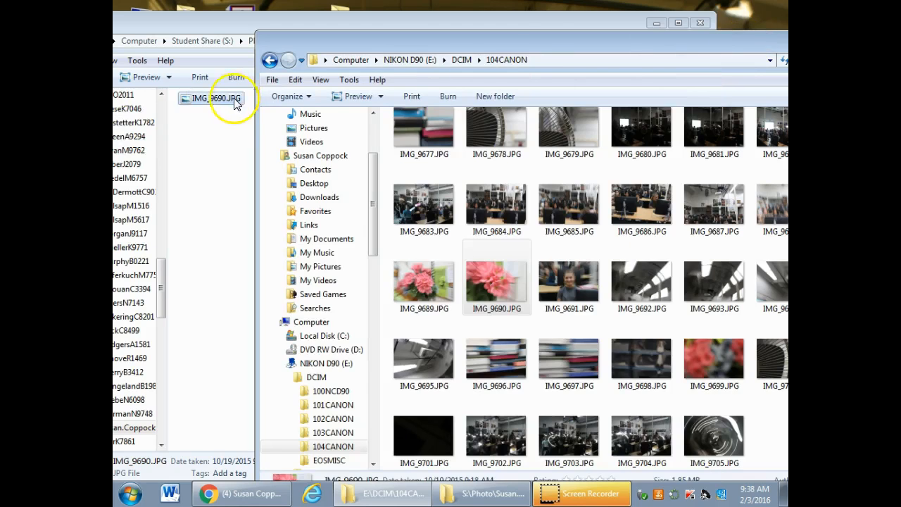
Select IMG_1010.JPG, IMG_1007.JPG and IMG_0993.JPG together in 104CANON and copy them into the teacher's personal folder
left_click_drag(543, 48, 478, 44)
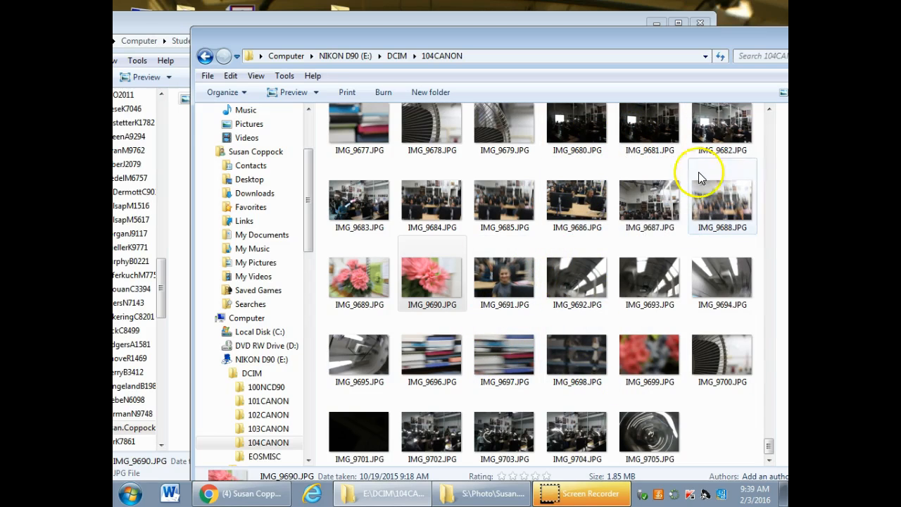
left_click(768, 109)
left_click(769, 109)
left_click(768, 110)
left_click(768, 109)
left_click(642, 240)
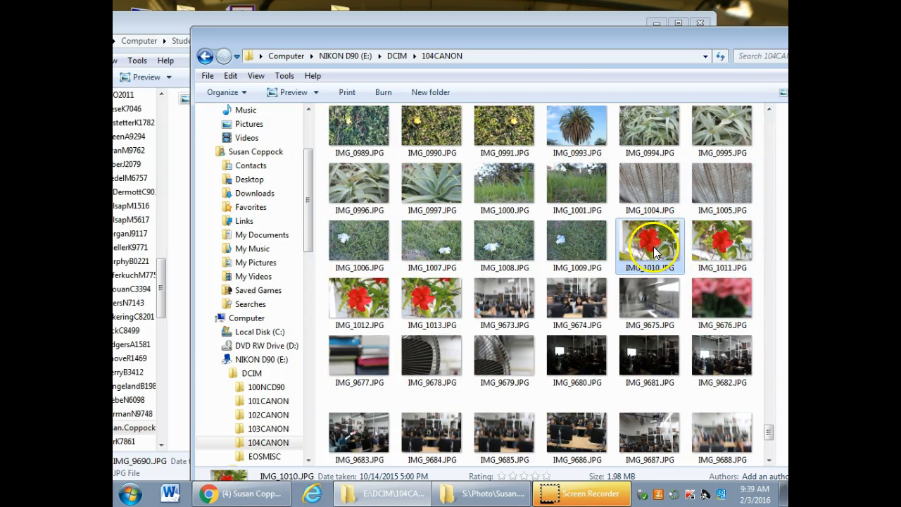
left_click_drag(567, 42, 584, 44)
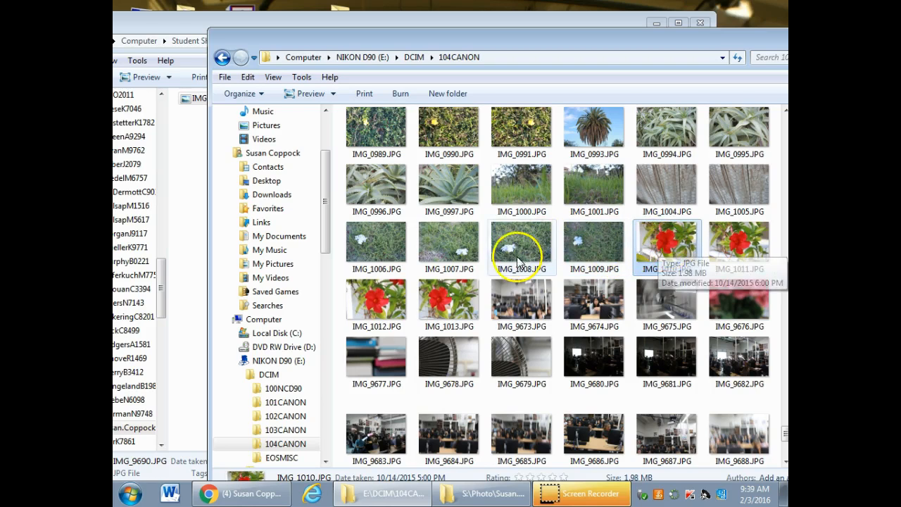
left_click(447, 243, "ctrl")
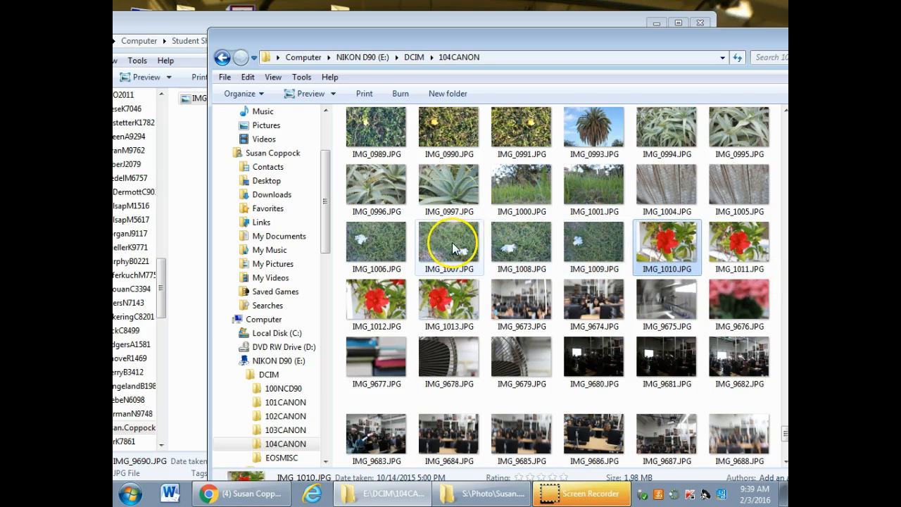
left_click(597, 137, "ctrl")
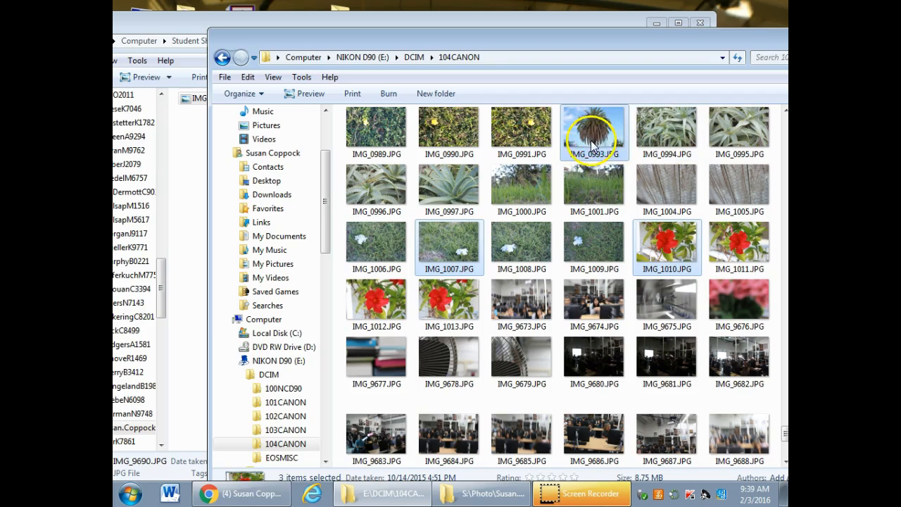
left_click_drag(581, 150, 199, 239)
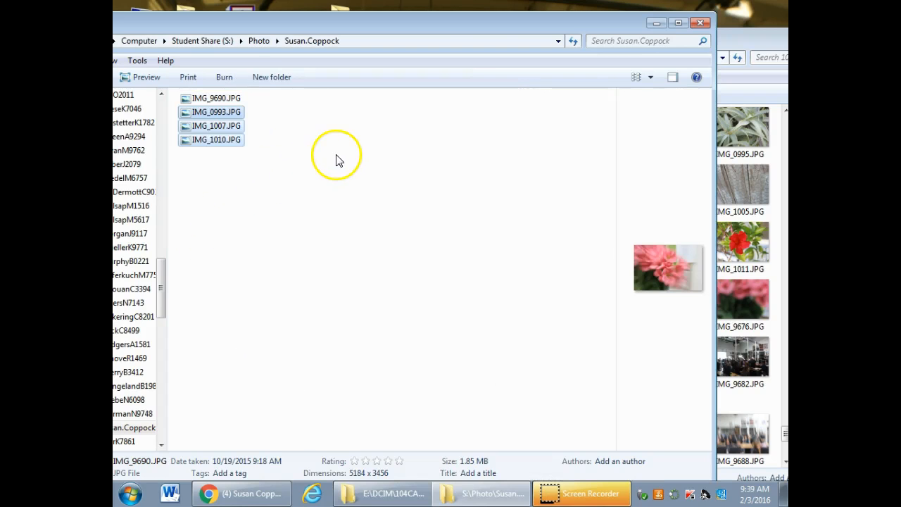
Show the teacher's personal folder as Large Icons and bring the 104CANON window back to the front
left_click(655, 78)
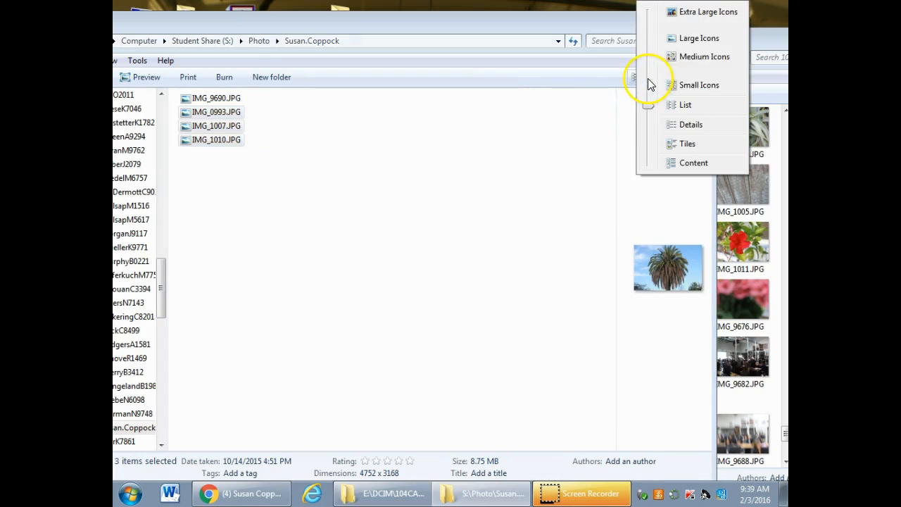
left_click(682, 39)
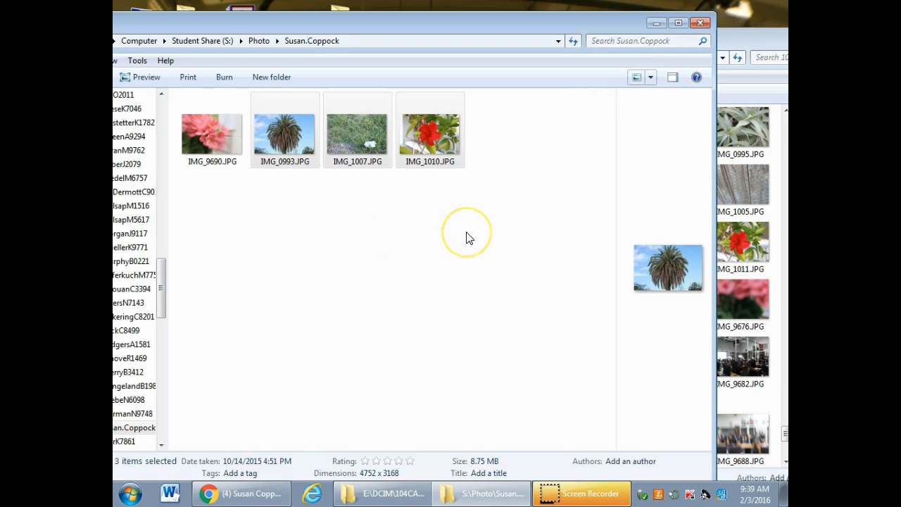
left_click(749, 42)
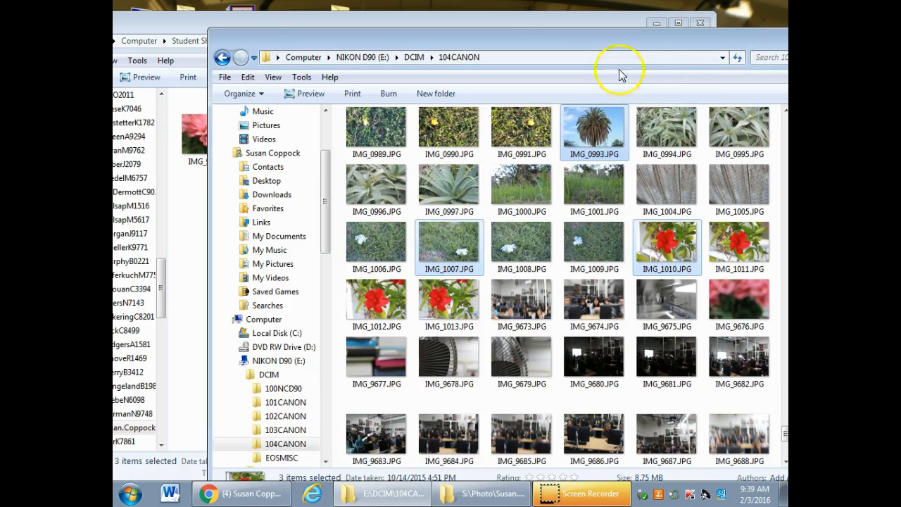
Select the row of photos from IMG_0979.JPG through IMG_0988.JPG in 104CANON and copy them into the teacher's personal folder
scroll(784, 110, "up", 2)
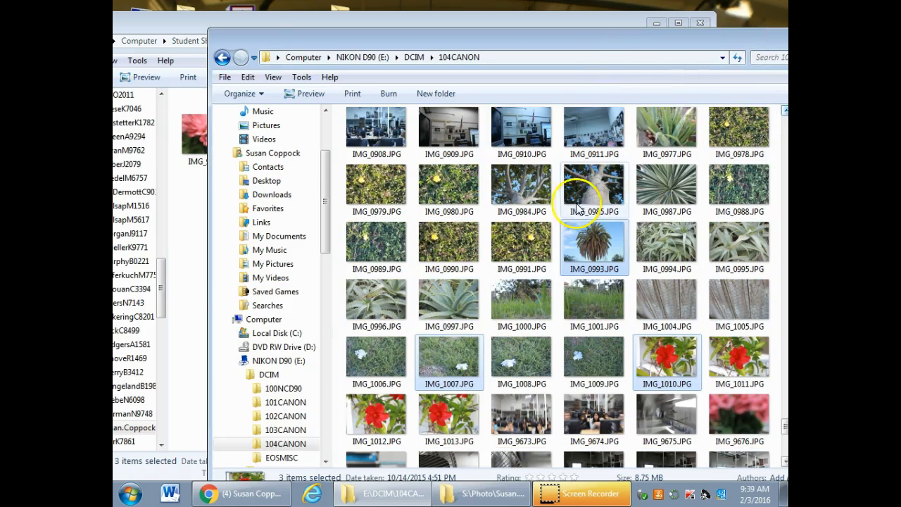
left_click(369, 182)
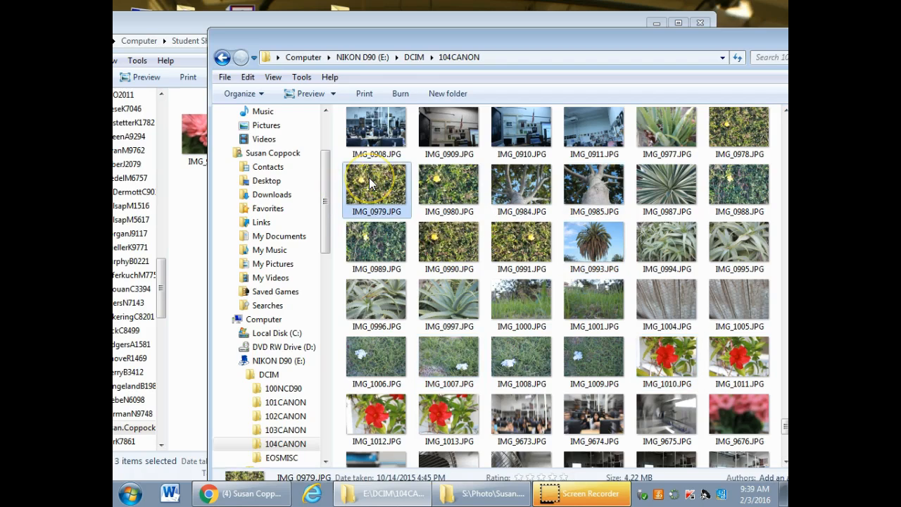
left_click(746, 189, "shift")
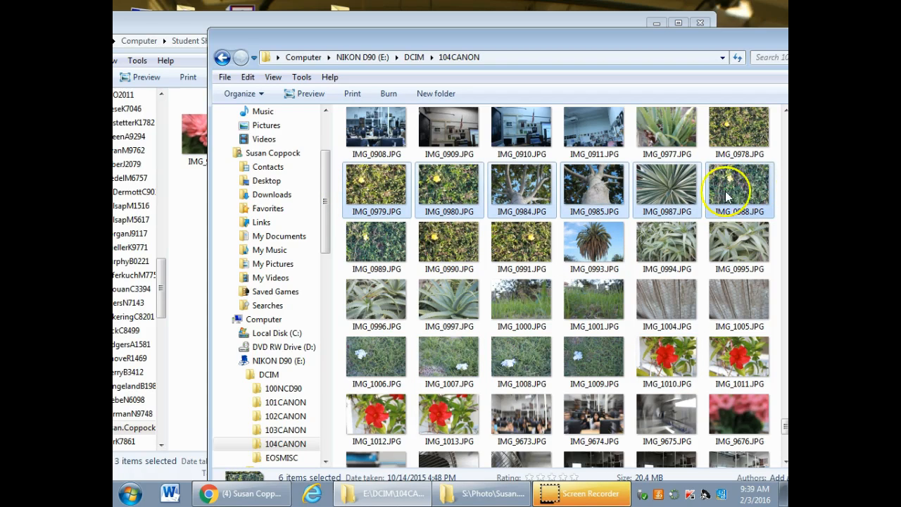
left_click_drag(732, 210, 183, 202)
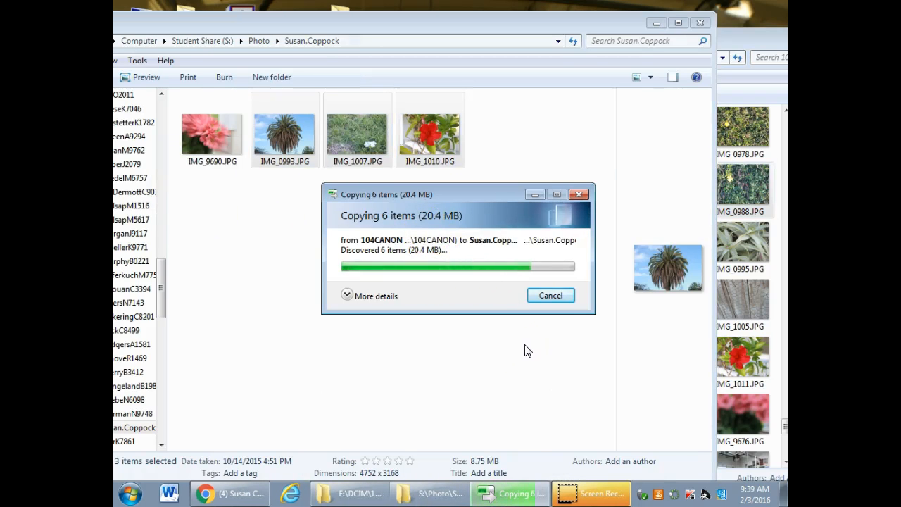
Bring the 104CANON window to the front, move it until its window controls can be reached, and close it
left_click(744, 50)
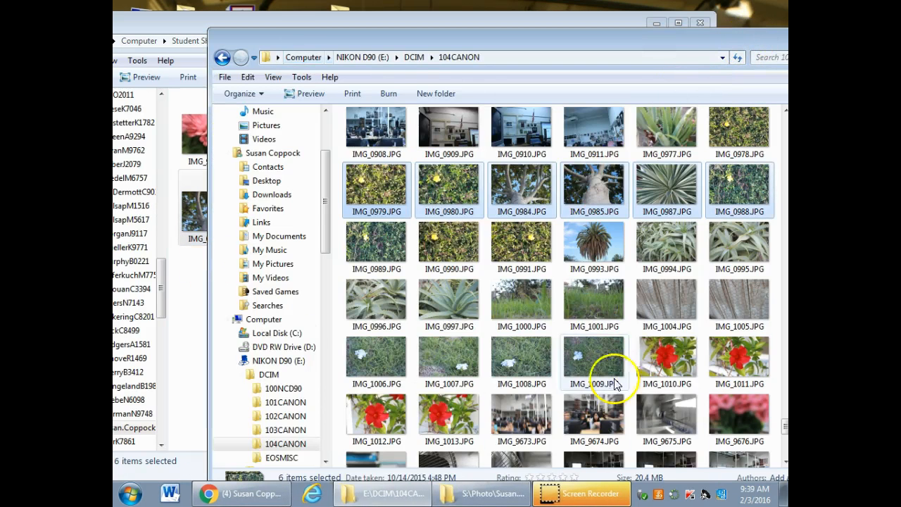
left_click_drag(568, 44, 543, 217)
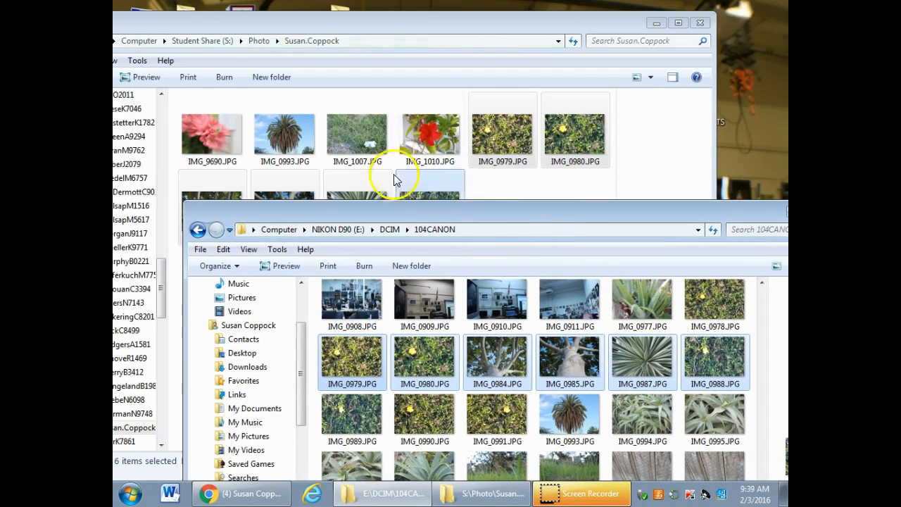
left_click_drag(489, 211, 465, 78)
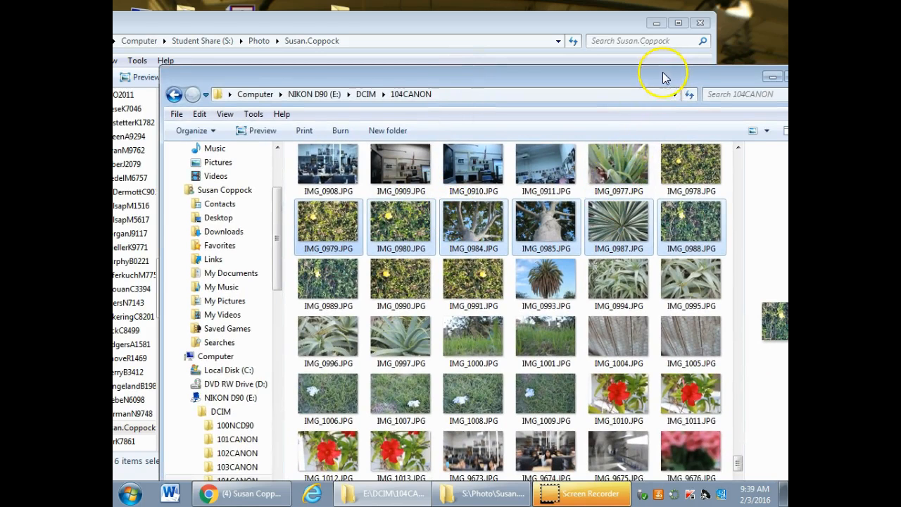
left_click_drag(664, 74, 594, 60)
left_click(746, 62)
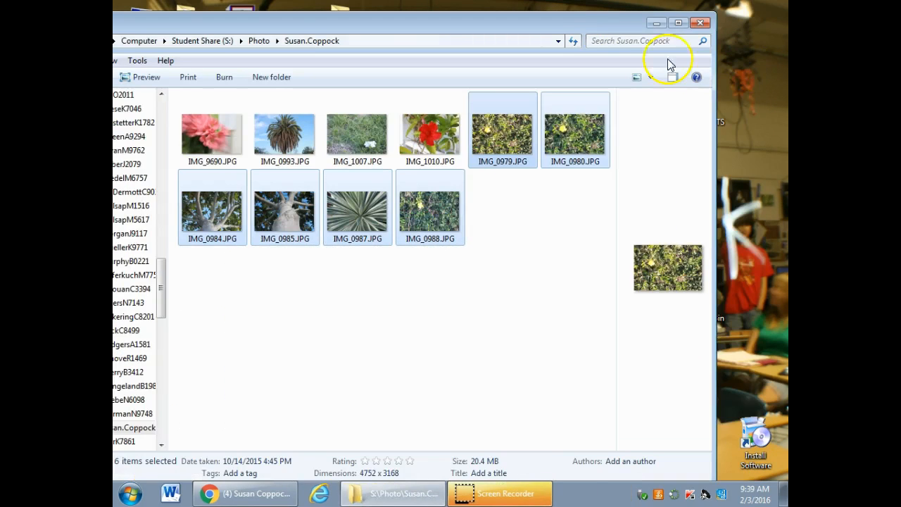
Move the teacher's personal folder window away from the screen edge and deselect the copied photos
left_click_drag(593, 27, 678, 29)
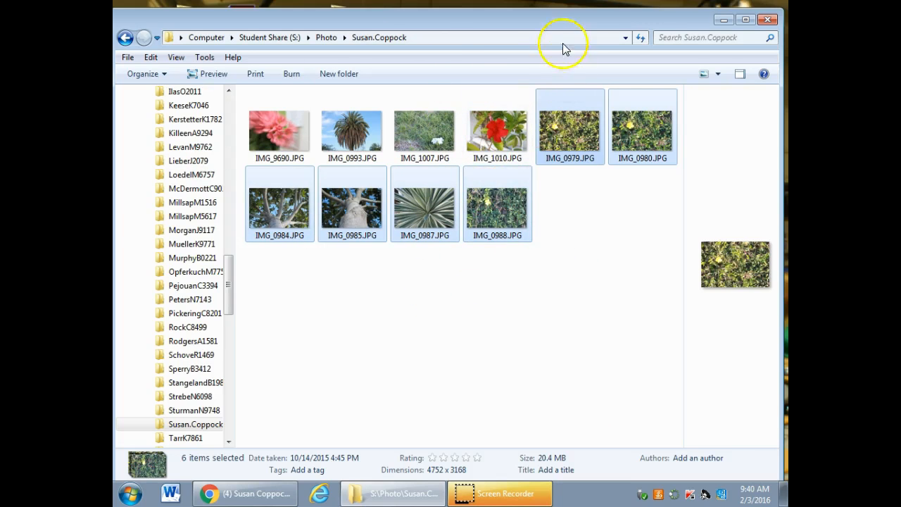
left_click_drag(563, 19, 593, 15)
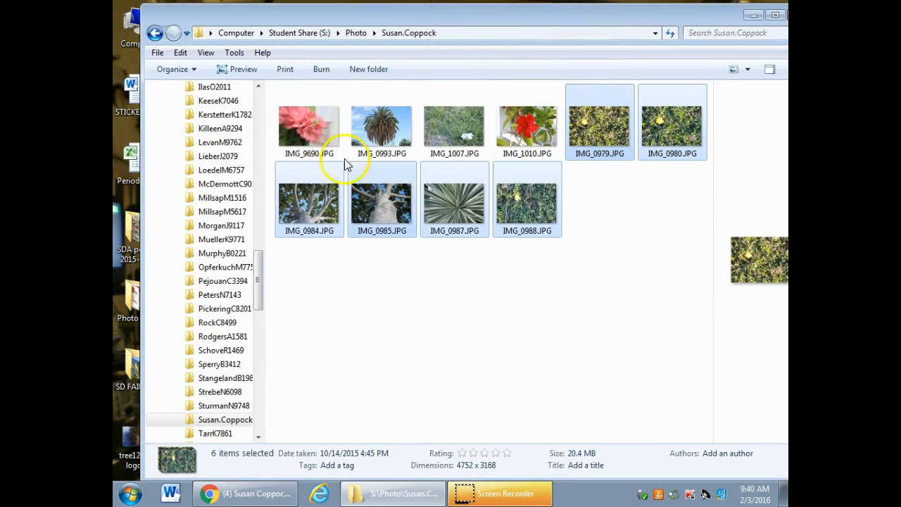
left_click(519, 281)
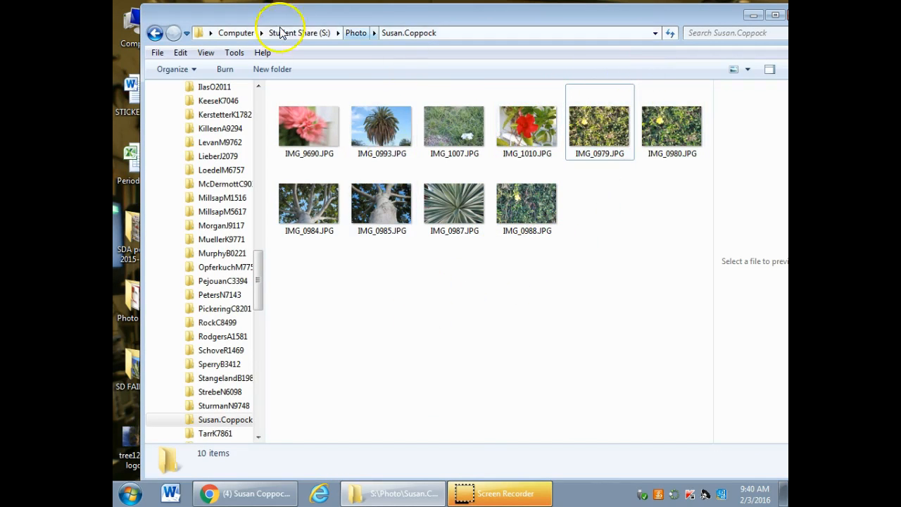
Create a new folder named Adjectives inside the teacher's personal folder
left_click(423, 487)
right_click(423, 485)
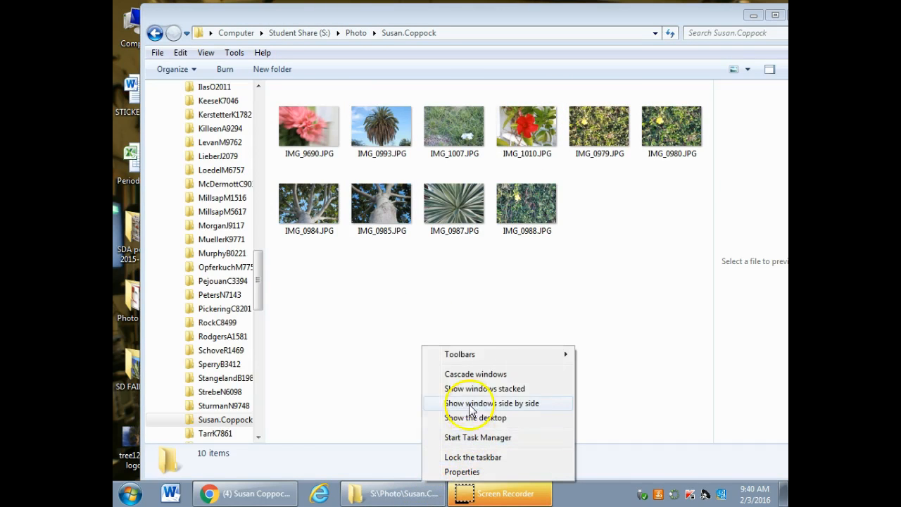
right_click(341, 279)
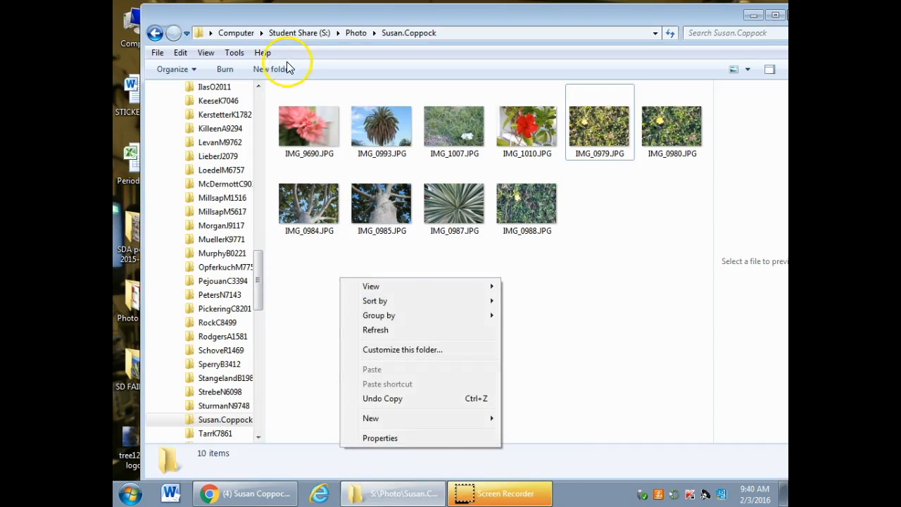
mouse_move(385, 419)
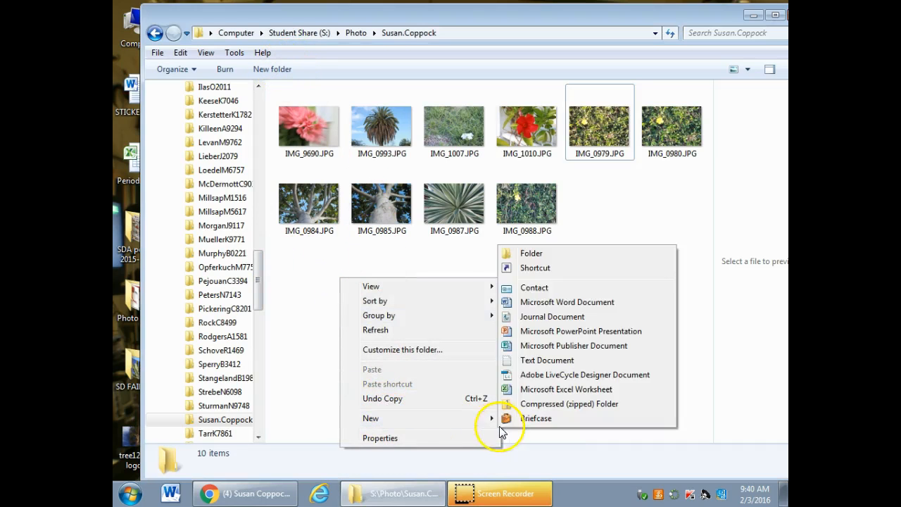
left_click(533, 253)
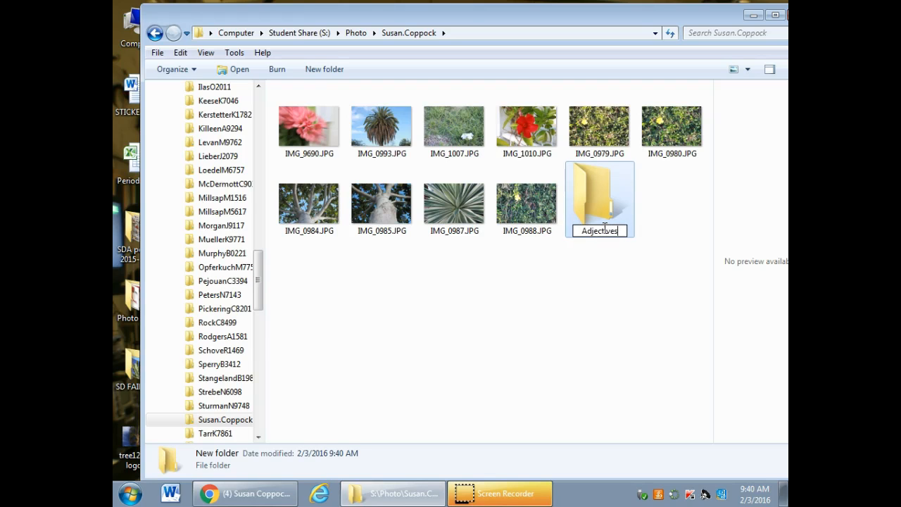
key("Return")
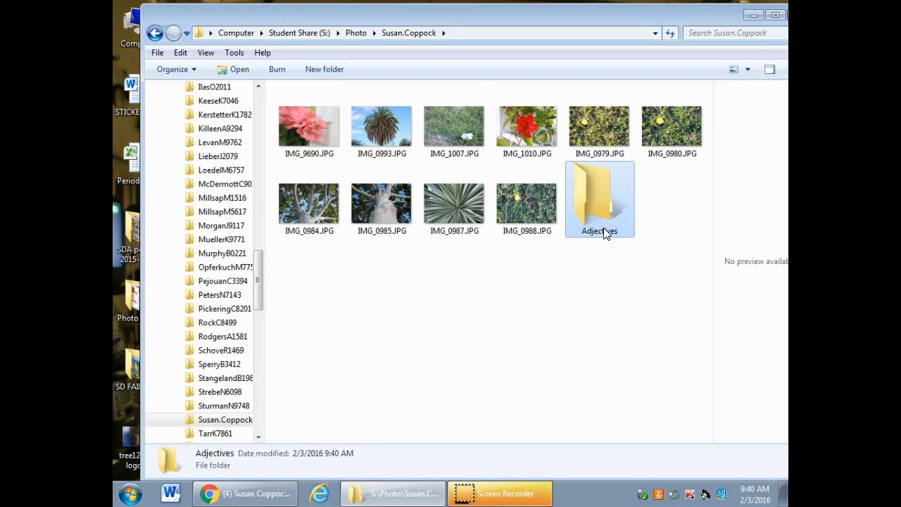
Select all the photos from IMG_9690.JPG through IMG_0988.JPG and move them into the Adjectives folder
left_click(292, 124)
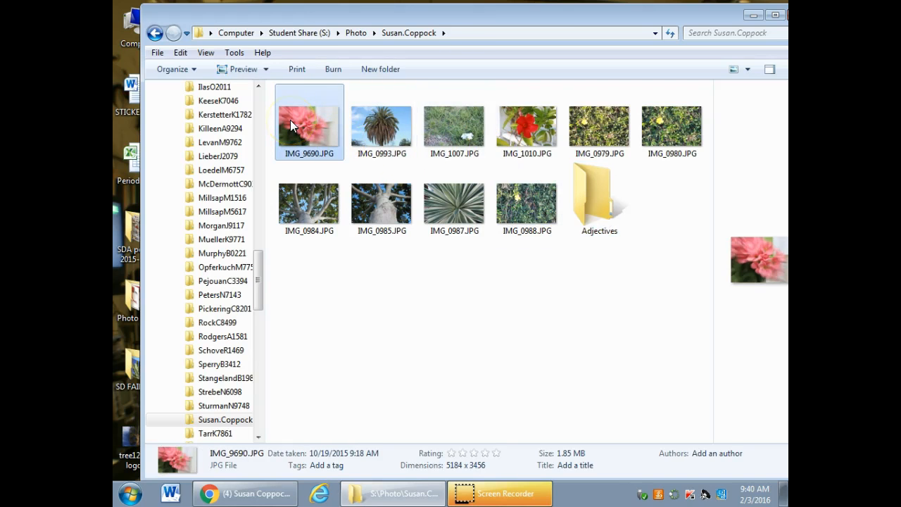
left_click(540, 195, "shift")
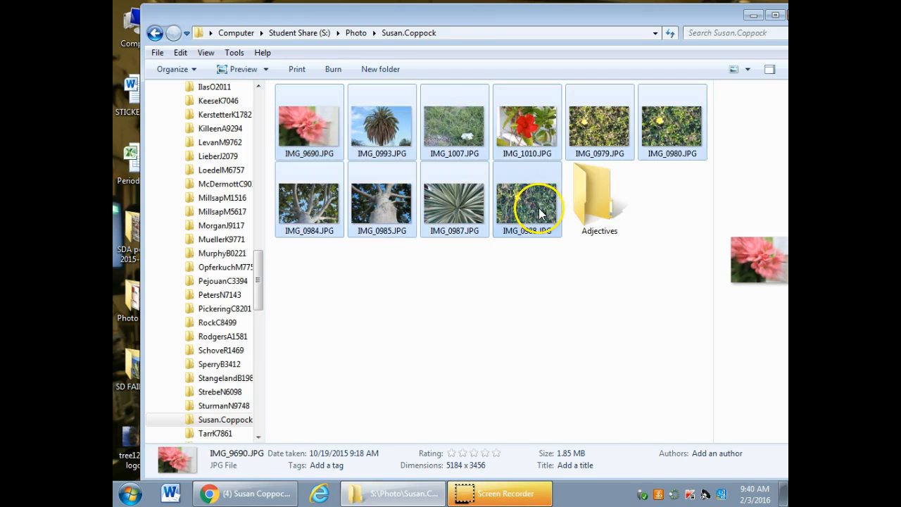
left_click_drag(530, 182, 579, 185)
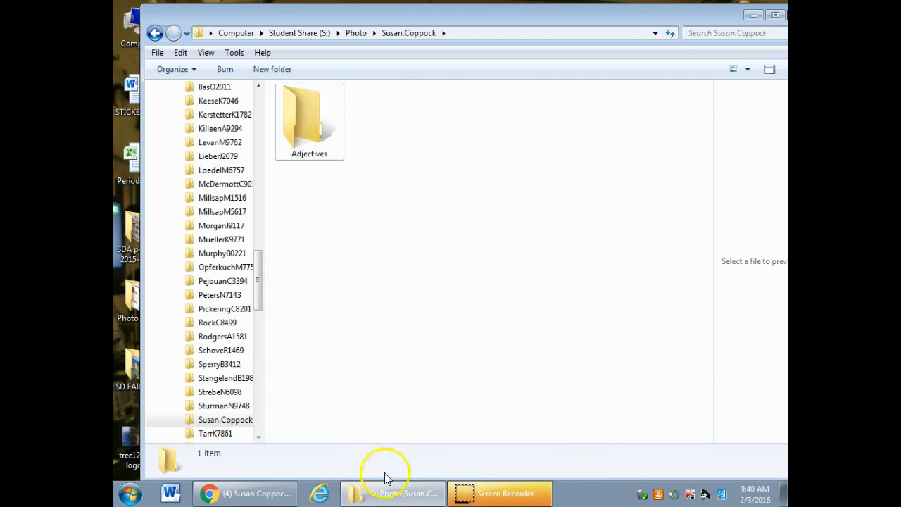
Open the Adjectives folder, show its photos as large thumbnails and reposition the window
double_click(312, 122)
left_click(749, 72)
left_click(762, 39)
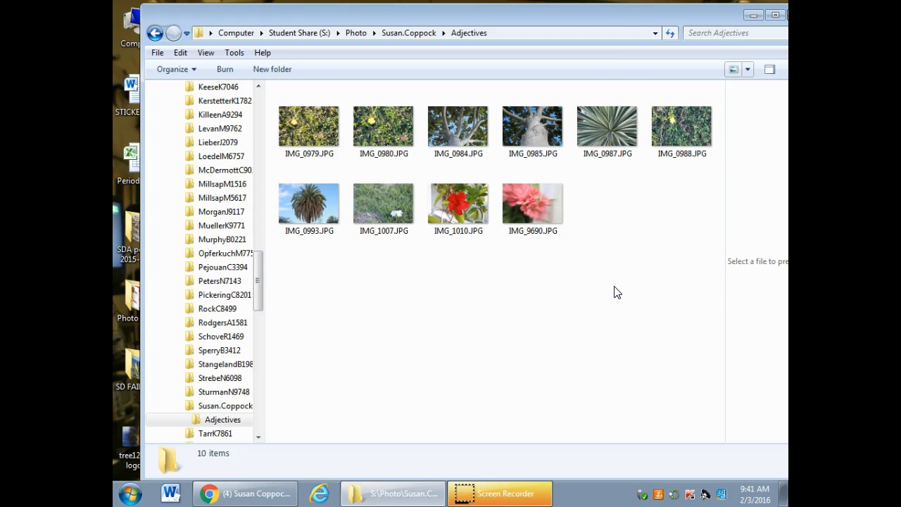
left_click_drag(604, 19, 615, 16)
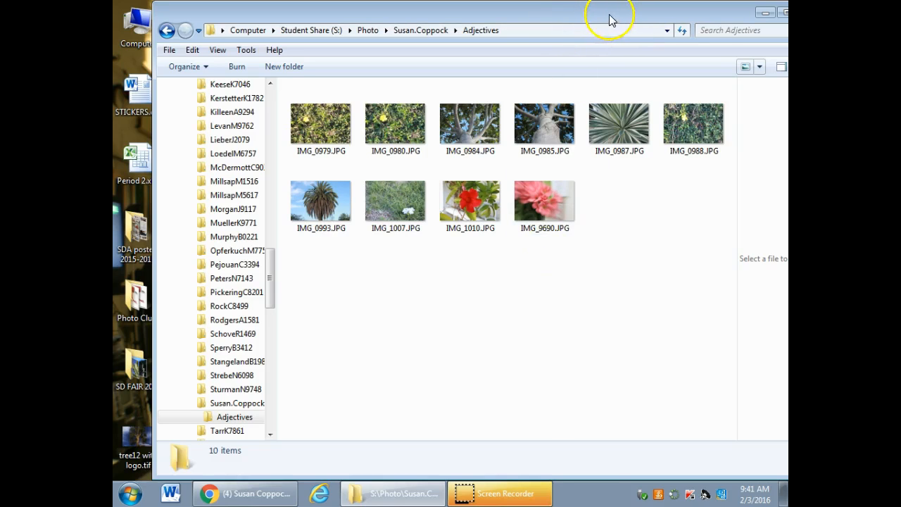
left_click_drag(611, 19, 593, 20)
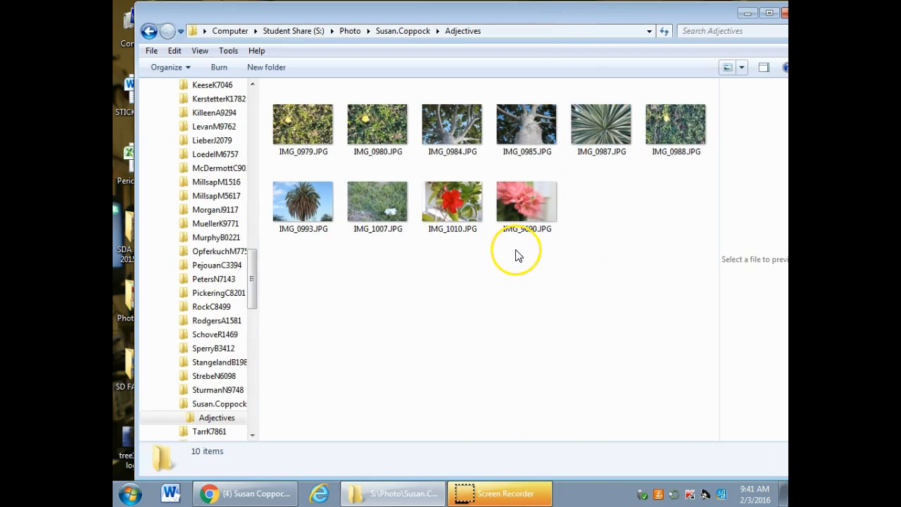
Open the red flower photo IMG_1010.JPG from the Adjectives folder with Adobe Photoshop CS6
left_click(432, 185)
right_click(433, 188)
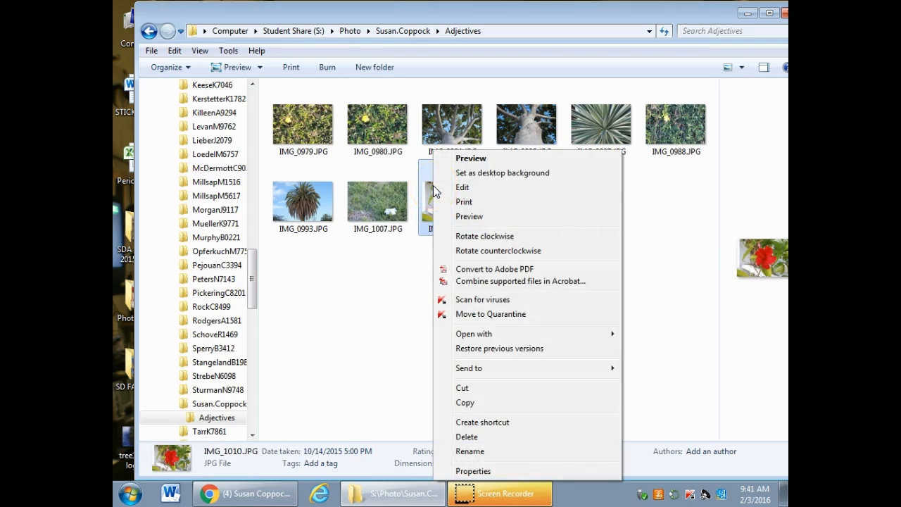
mouse_move(603, 335)
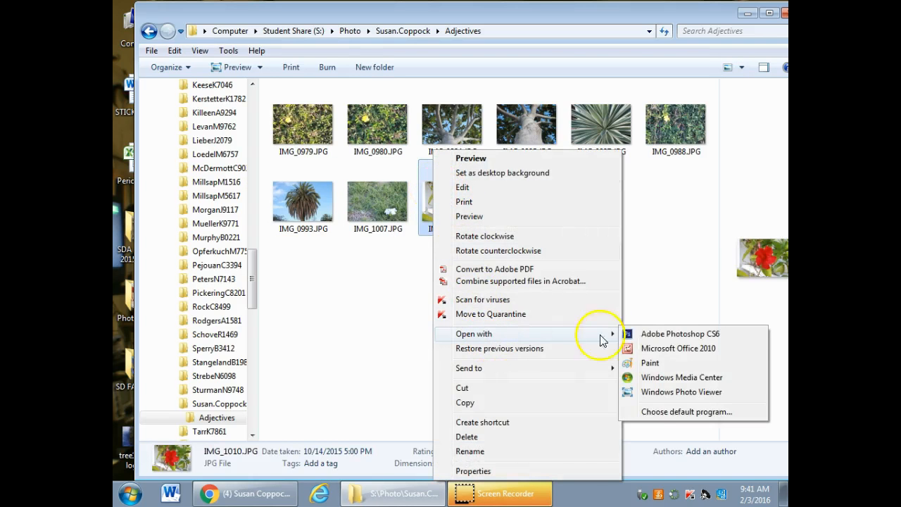
left_click(664, 335)
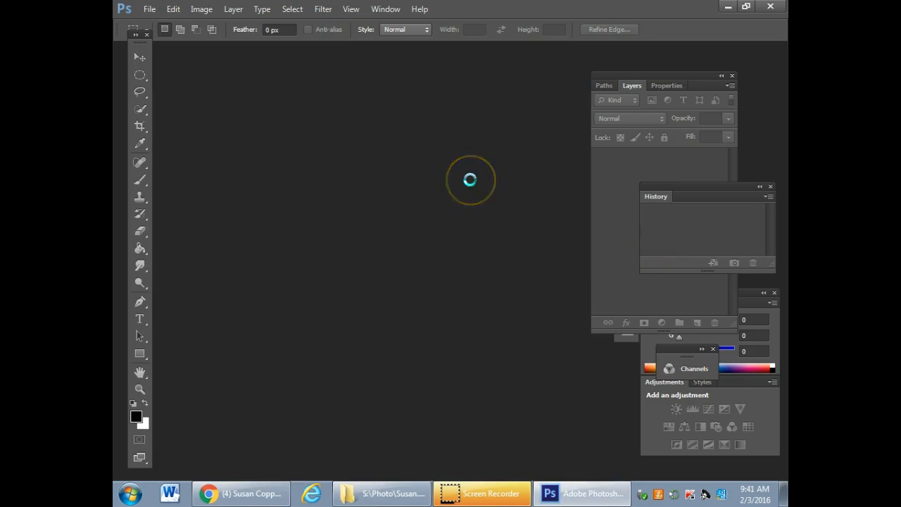
Move the Layers, History and Color panel groups aside so they no longer cover the photo
left_click_drag(671, 75, 760, 66)
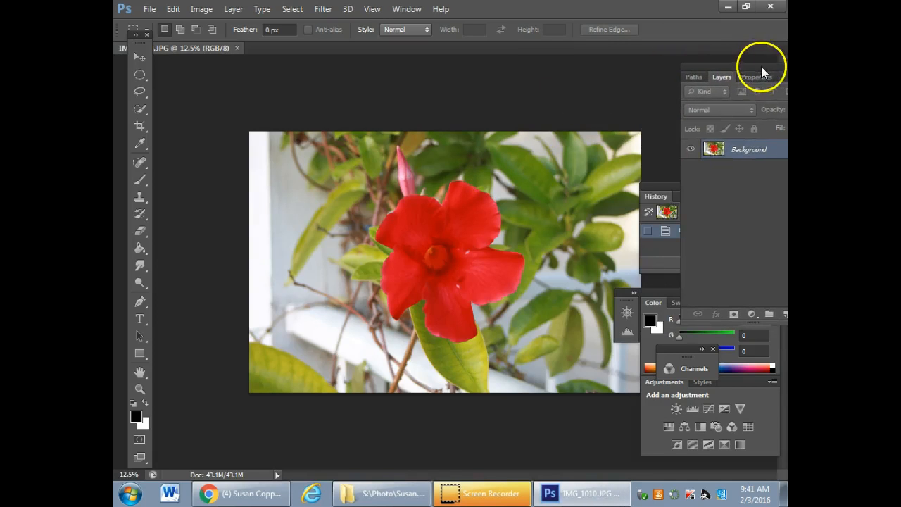
left_click_drag(661, 190, 719, 184)
left_click_drag(656, 292, 704, 330)
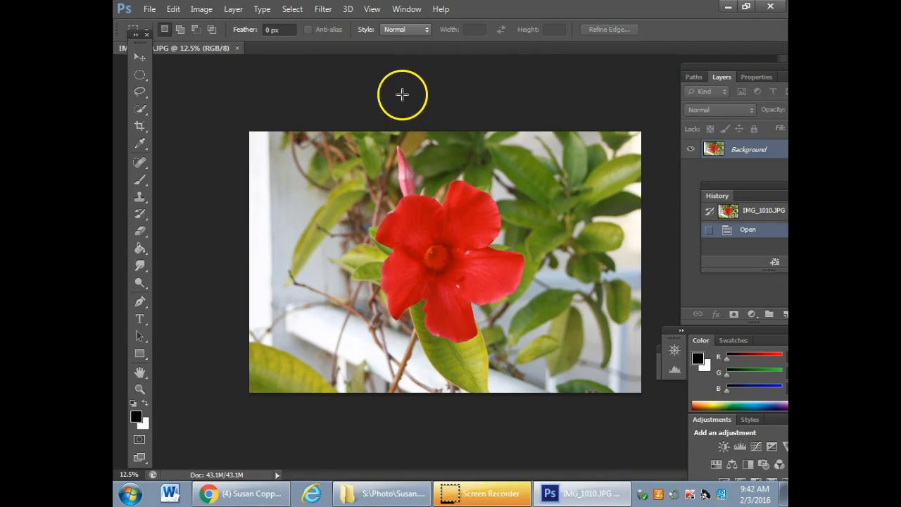
Start opening another image and browse to Student Share (S:), Photo, the teacher's personal folder and its Adjectives subfolder
left_click(148, 9)
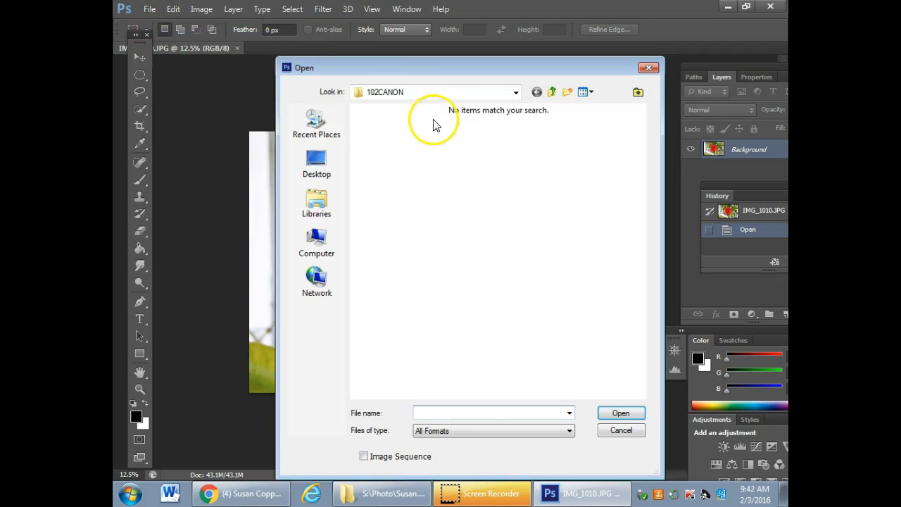
left_click(329, 250)
double_click(453, 371)
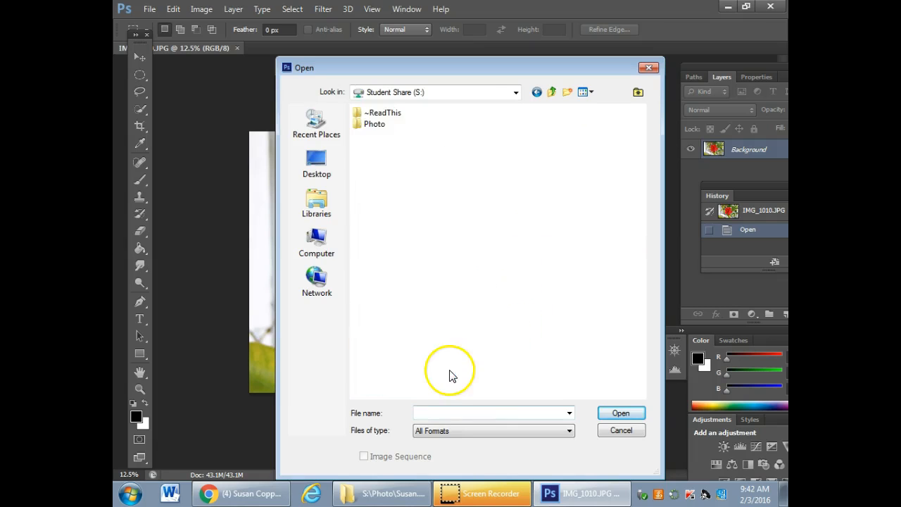
double_click(390, 130)
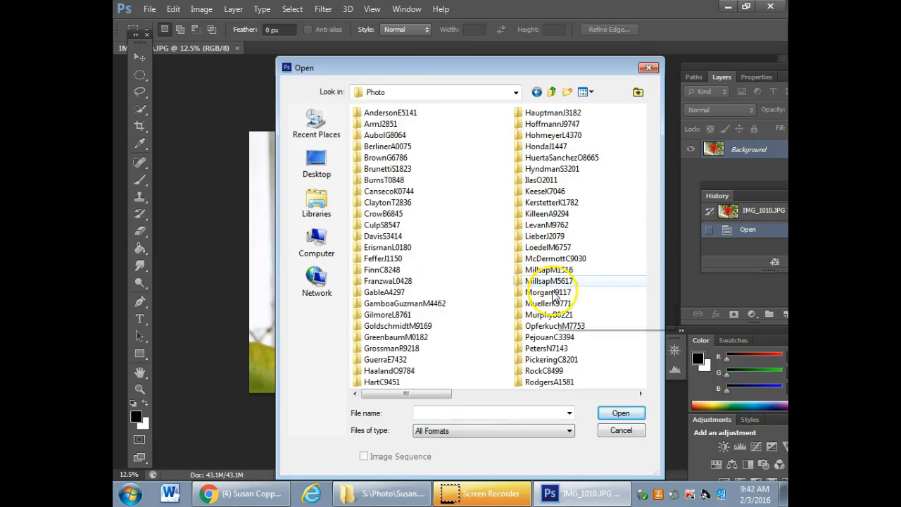
left_click(641, 393)
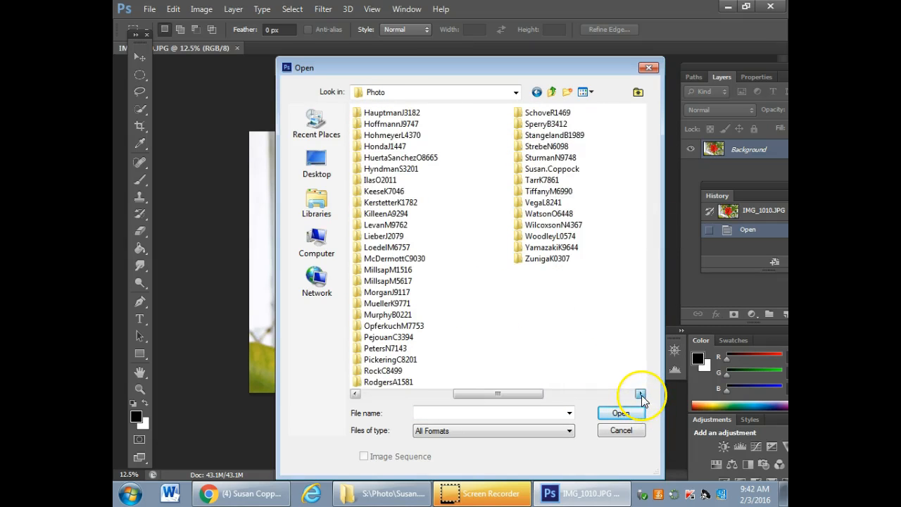
double_click(542, 169)
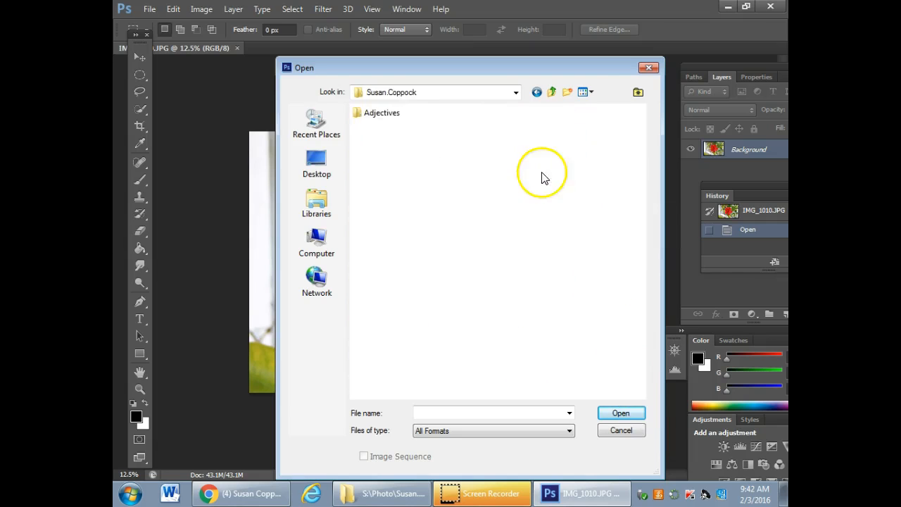
double_click(378, 114)
Show the Adjectives files as Large icons and open the palm tree photo IMG_0993.JPG
left_click(595, 93)
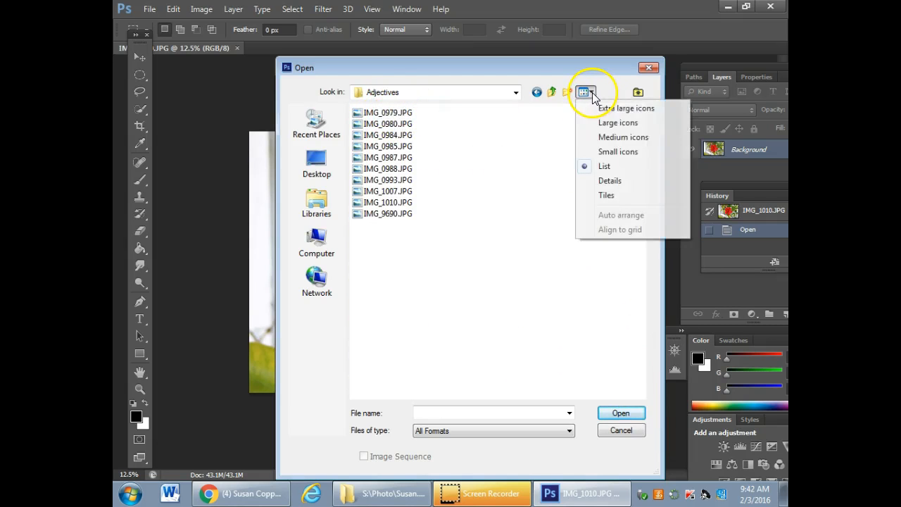
left_click(629, 125)
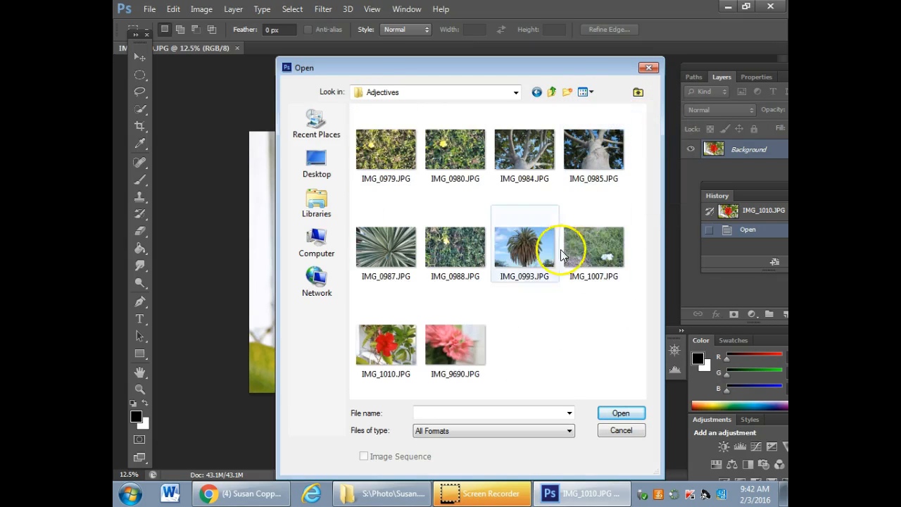
double_click(532, 252)
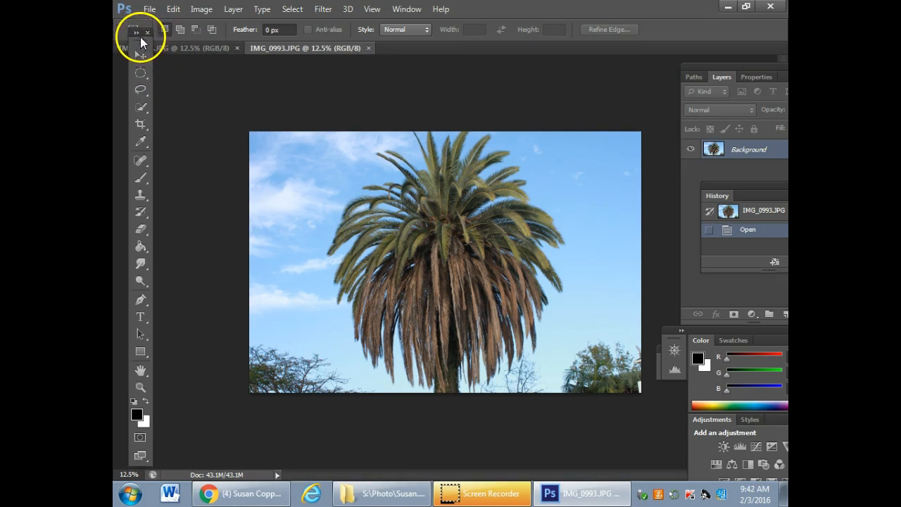
Move the Tools panel below the document tabs and view the red flower photo, returning to the palm tree photo
left_click_drag(141, 40, 145, 86)
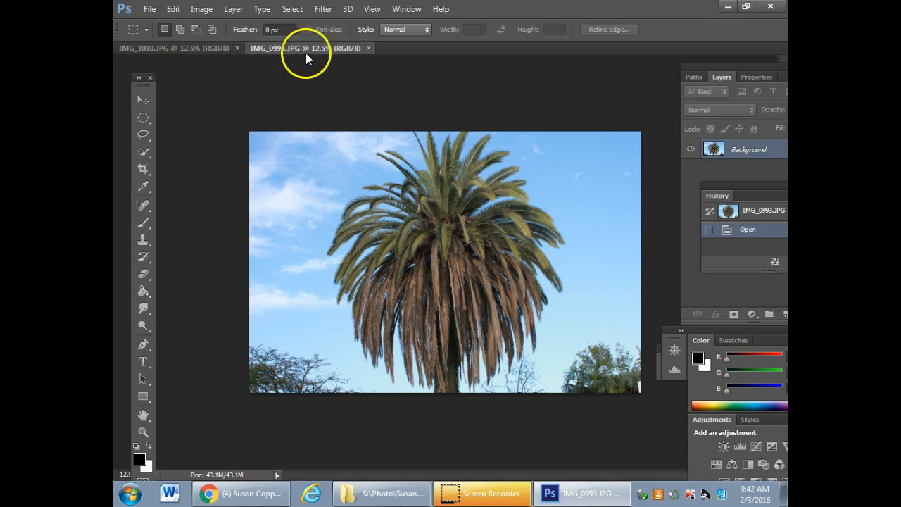
left_click(205, 47)
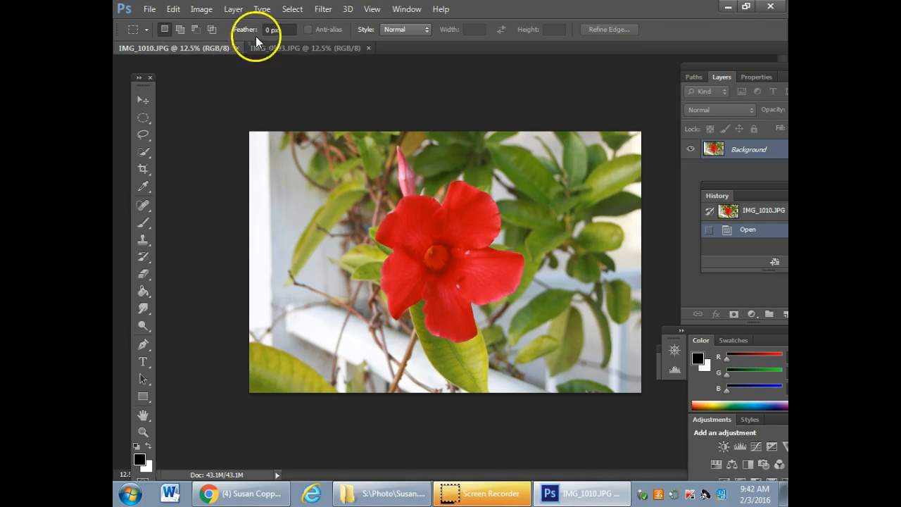
left_click(293, 48)
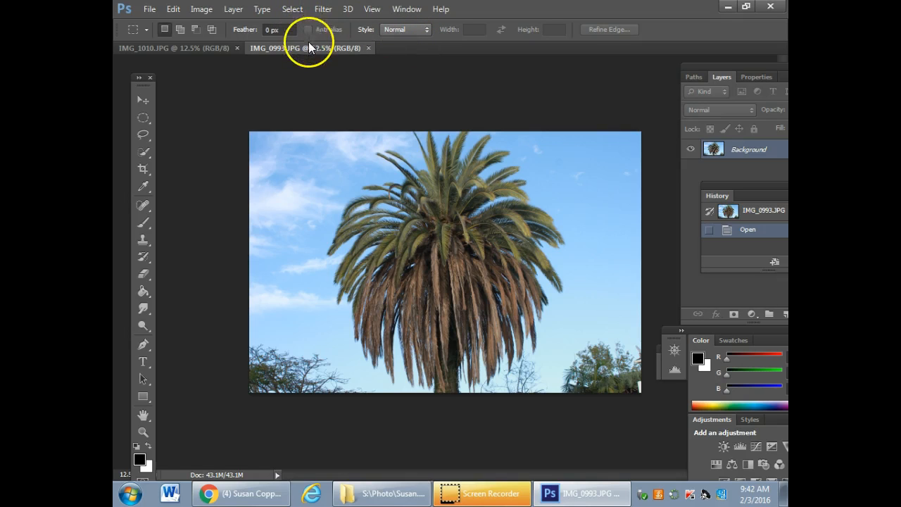
Detach both photos into floating windows and dock them back as tabs, IMG_0993.JPG first and IMG_1010.JPG second
left_click_drag(292, 46, 382, 85)
left_click_drag(197, 49, 205, 92)
left_click_drag(401, 87, 414, 110)
left_click_drag(471, 71, 475, 47)
left_click_drag(398, 116, 452, 48)
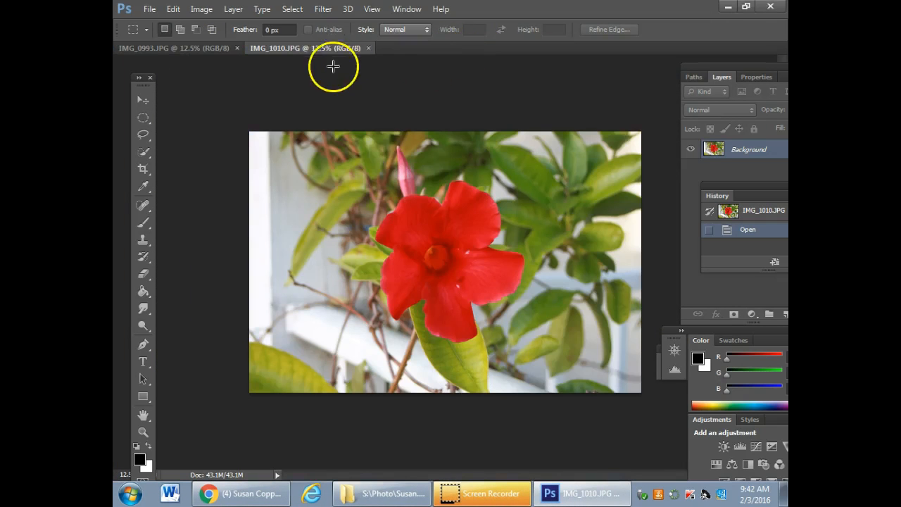
left_click(408, 97)
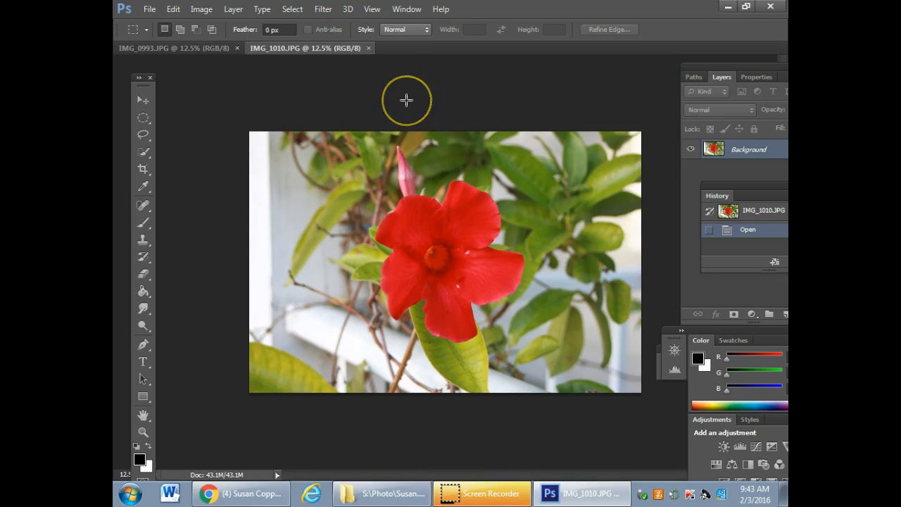
left_click(410, 95)
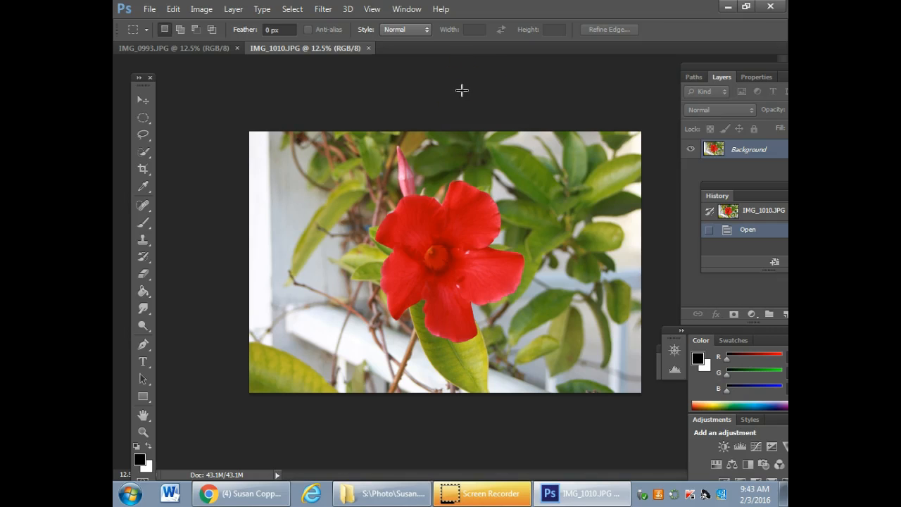
Show the Layers panel and bring the Layers and History panels fully into view side by side
left_click(405, 10)
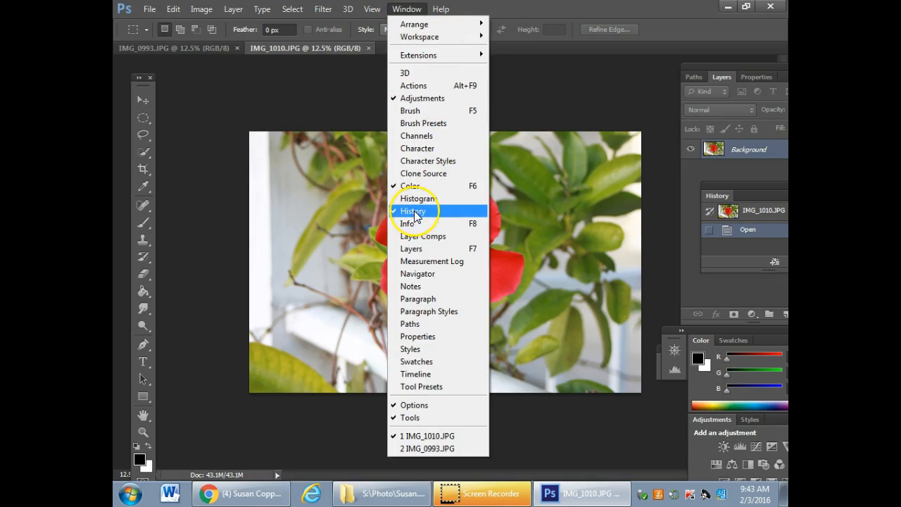
left_click(414, 253)
left_click_drag(739, 67, 519, 77)
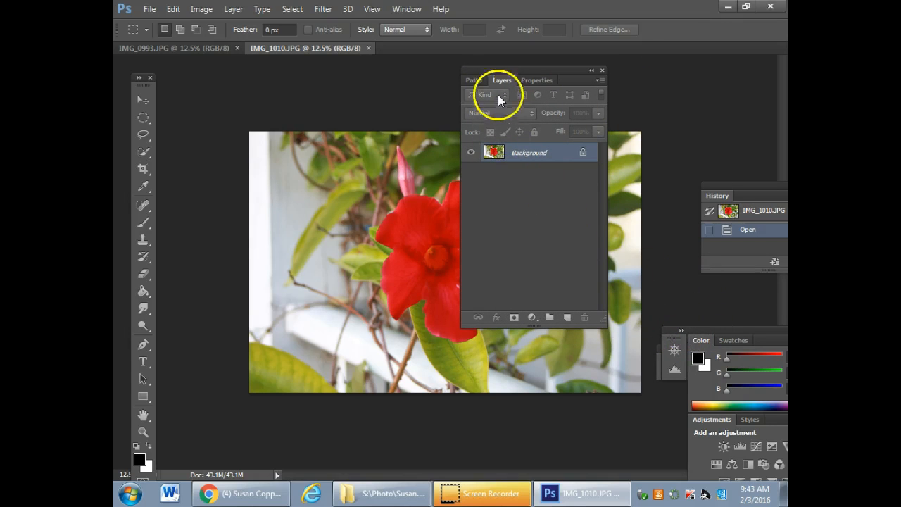
left_click_drag(758, 184, 680, 66)
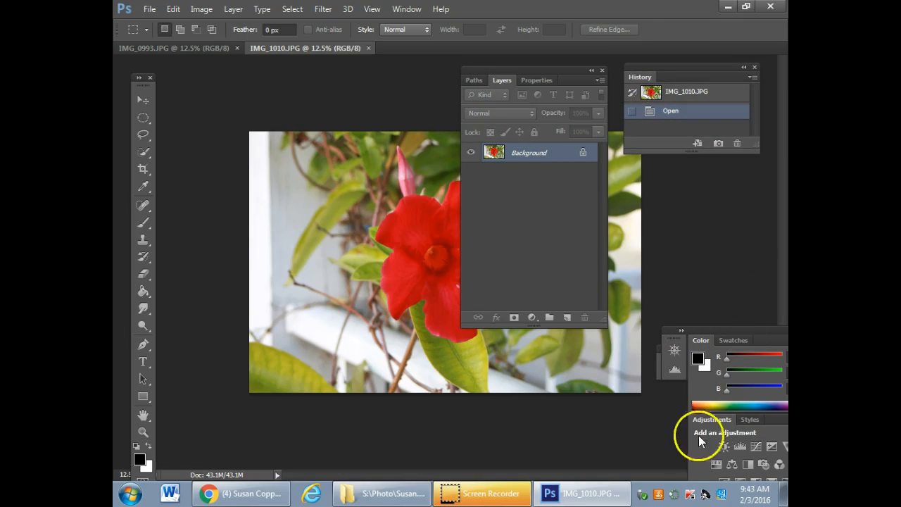
left_click(709, 250)
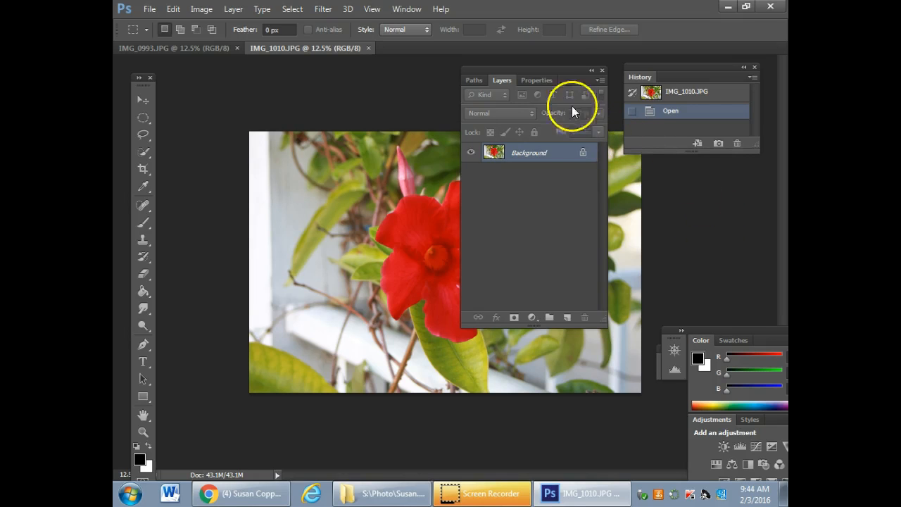
Arrange the Layers panel below the History panel, clear of most of the photo, and bring the Tools panel closer to the photo
left_click_drag(552, 69, 712, 165)
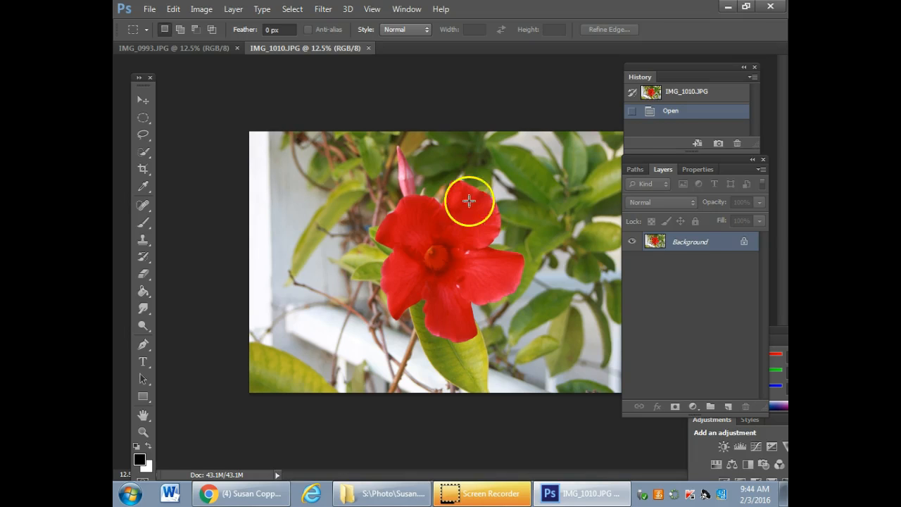
left_click_drag(666, 160, 704, 167)
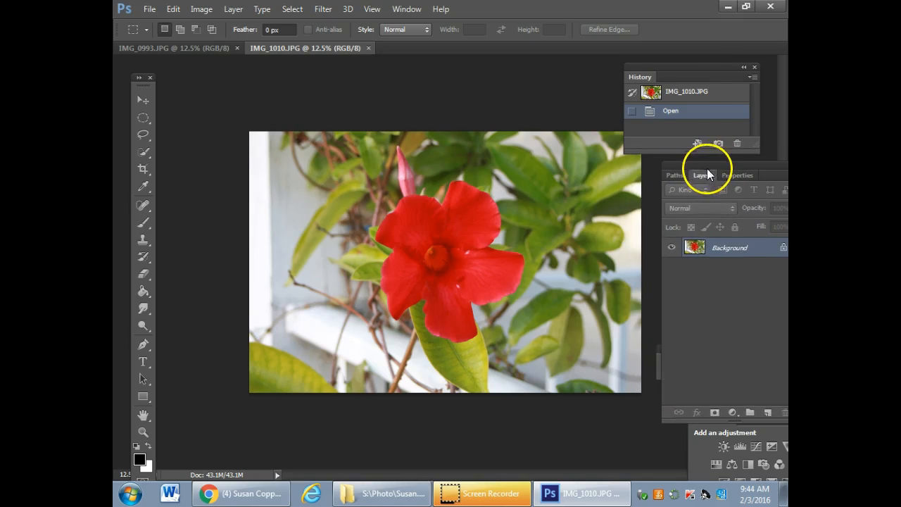
left_click_drag(694, 69, 722, 67)
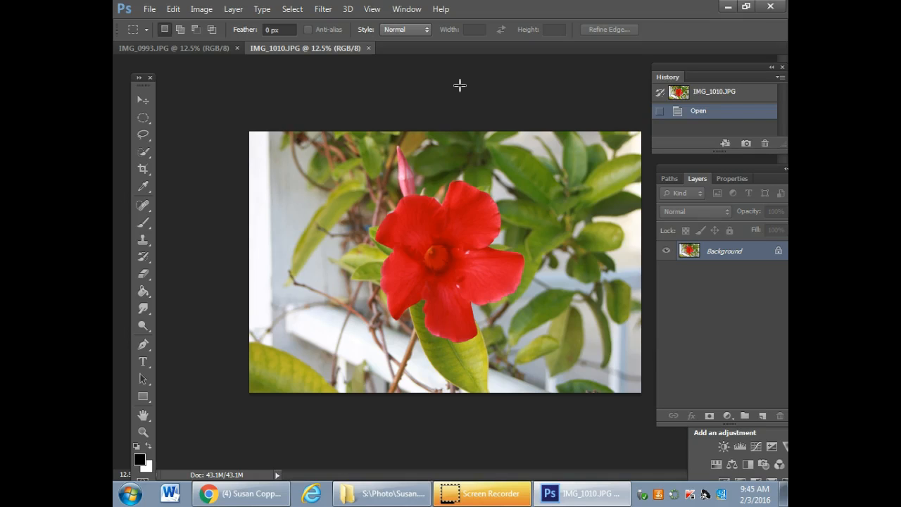
left_click_drag(145, 84, 177, 75)
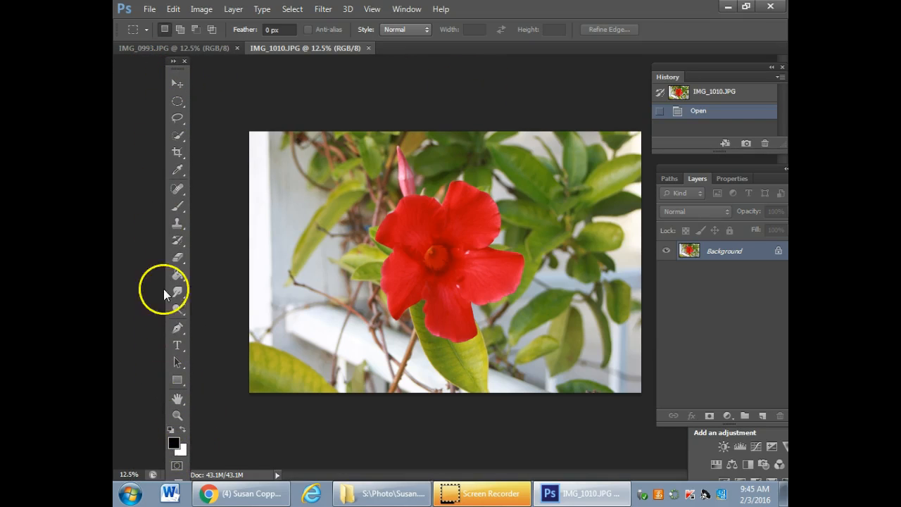
mouse_move(181, 71)
left_mouse_down()
mouse_move(197, 72)
mouse_move(168, 69)
left_mouse_up()
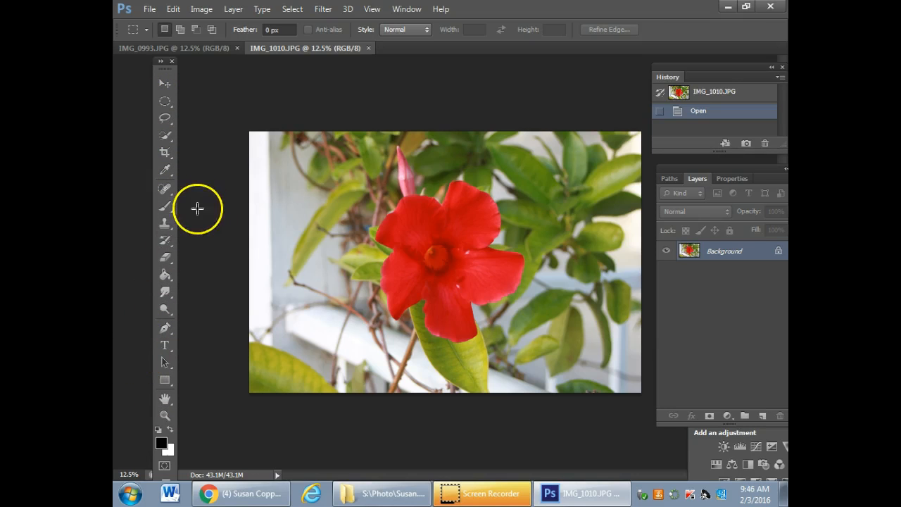
Examine the hidden tool variants in the Marquee, Quick Selection and Eyedropper groups
left_click(171, 106)
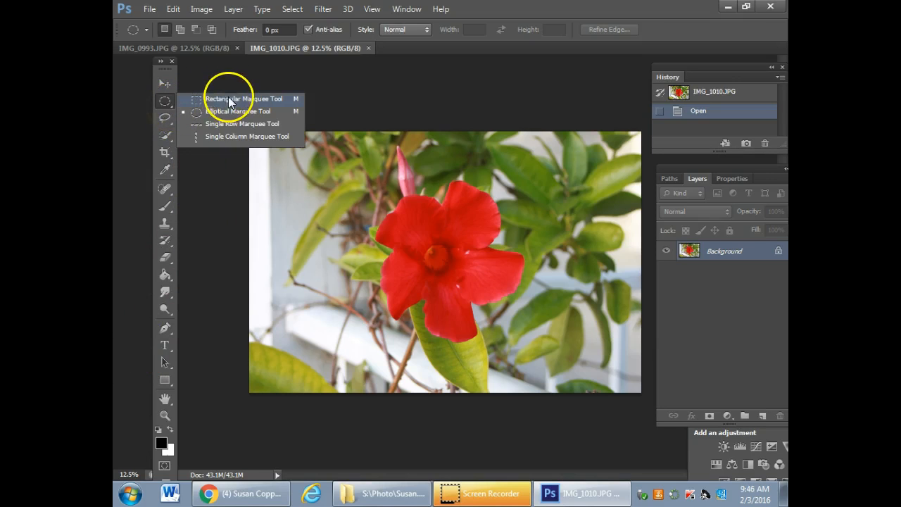
left_click(170, 136)
left_click(210, 175)
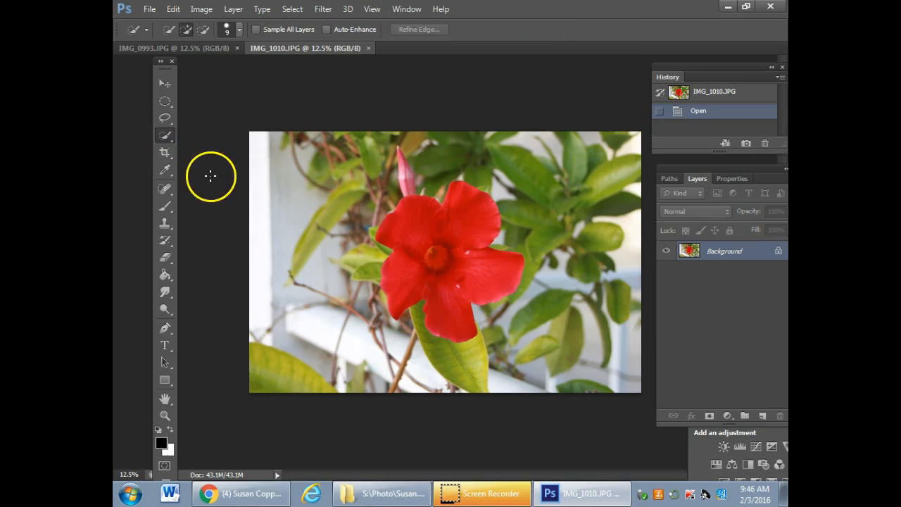
left_click(172, 174)
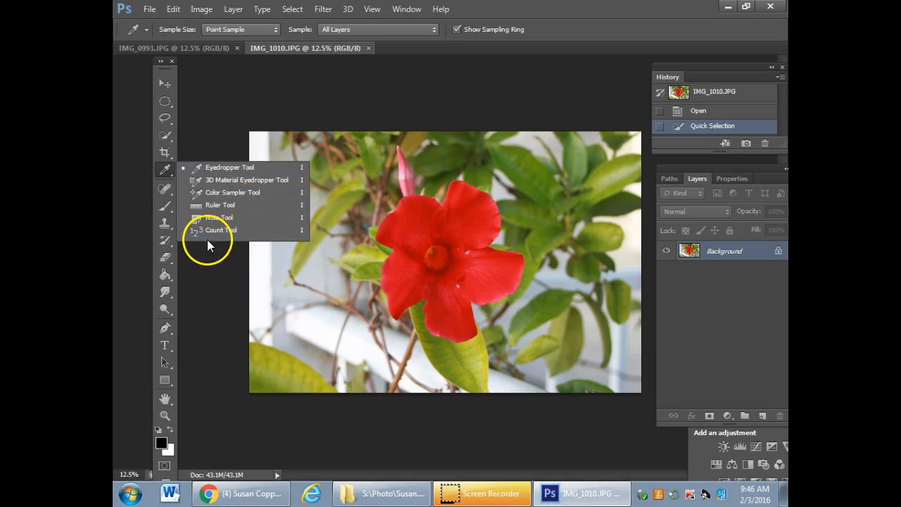
left_click(220, 135)
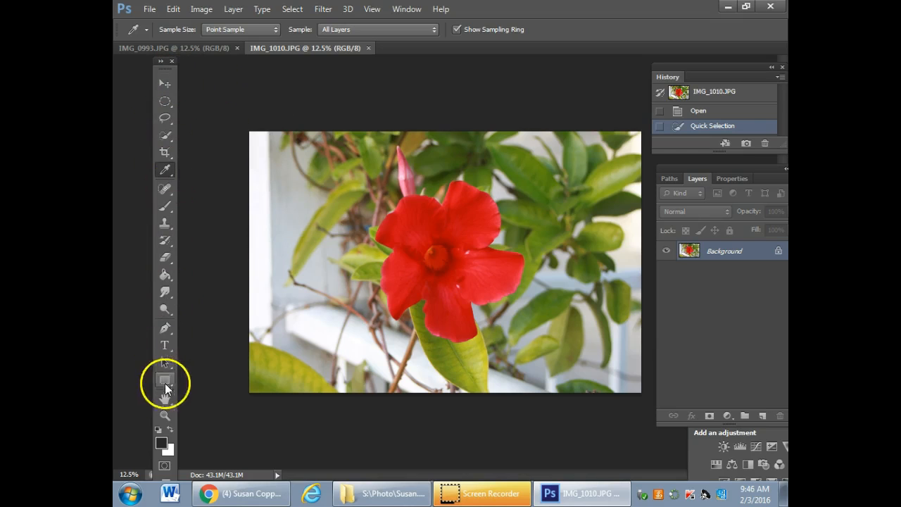
Start an Unconstrained crop on the red flower photo and adjust the left and right edges of the crop frame
left_click(166, 152)
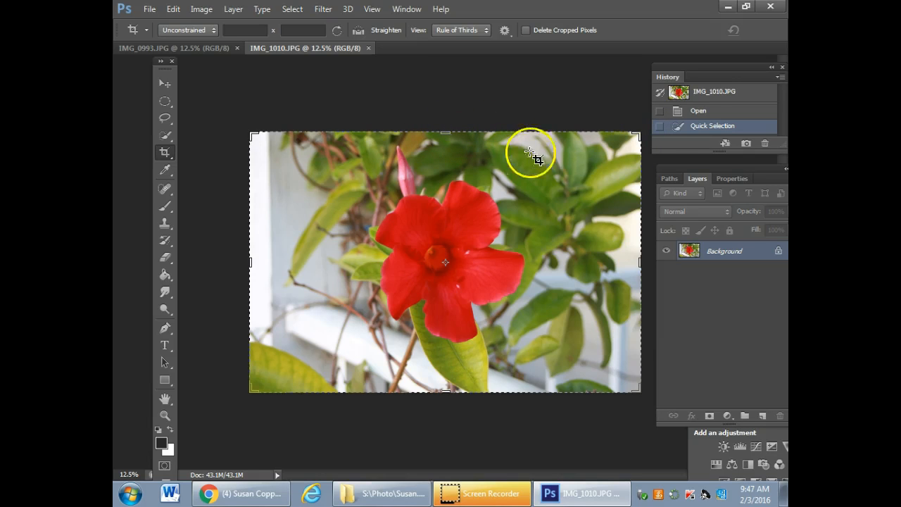
left_click_drag(638, 260, 624, 258)
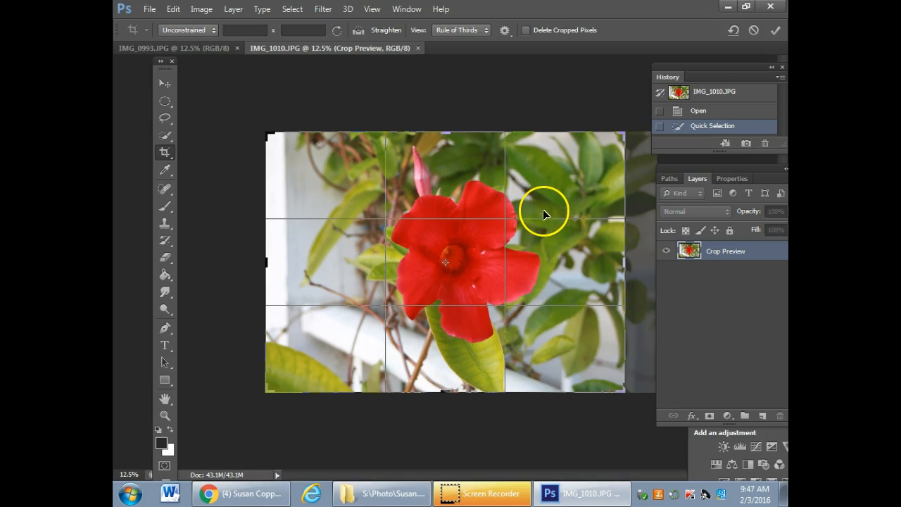
left_click_drag(262, 261, 278, 262)
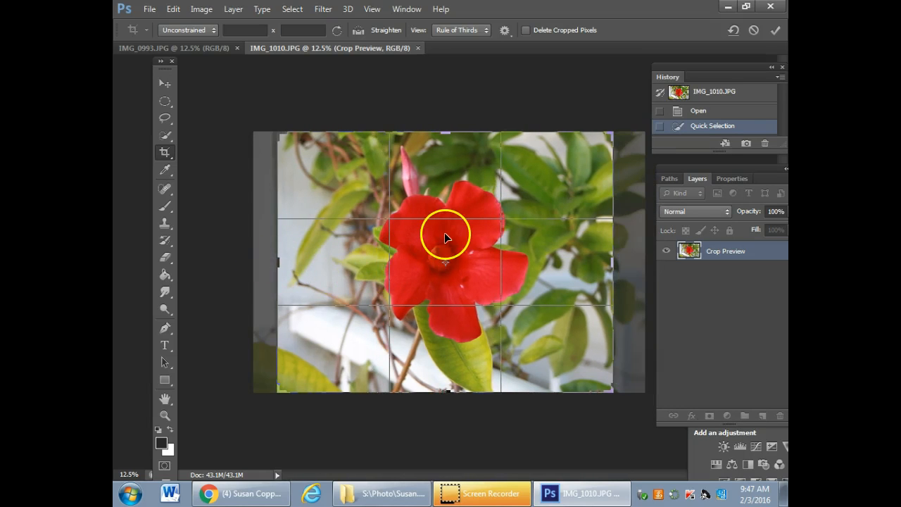
left_click_drag(621, 260, 636, 258)
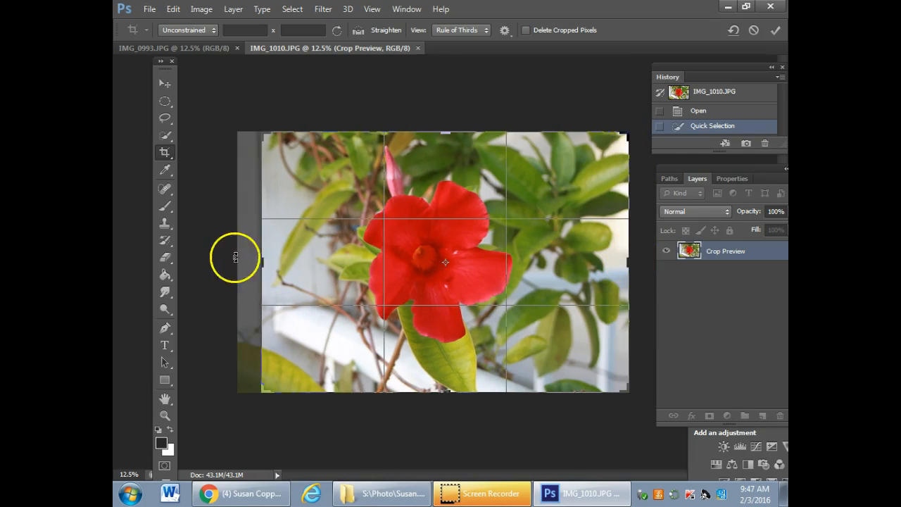
left_click_drag(267, 260, 281, 257)
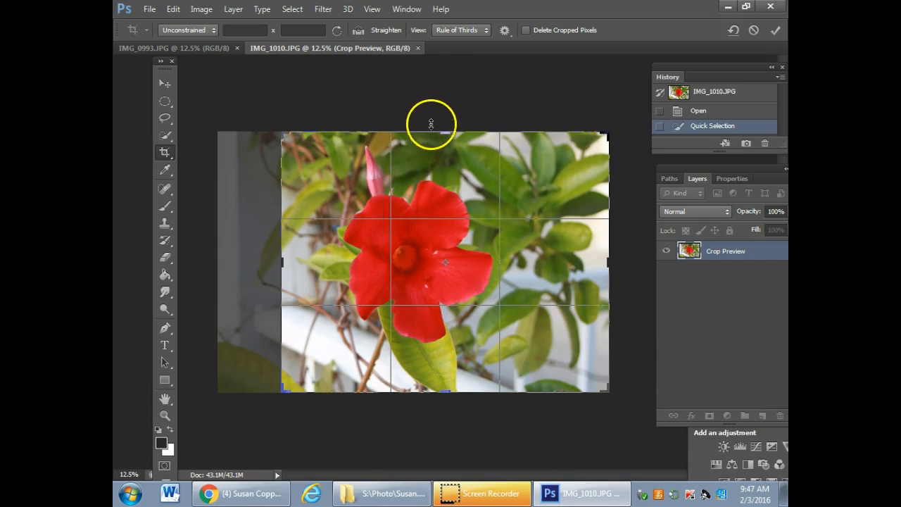
Trim the photo's bottom edge, readjust the side edges, apply the crop and switch to the Move tool
mouse_move(447, 131)
left_mouse_down()
mouse_move(446, 117)
mouse_move(446, 131)
left_mouse_up()
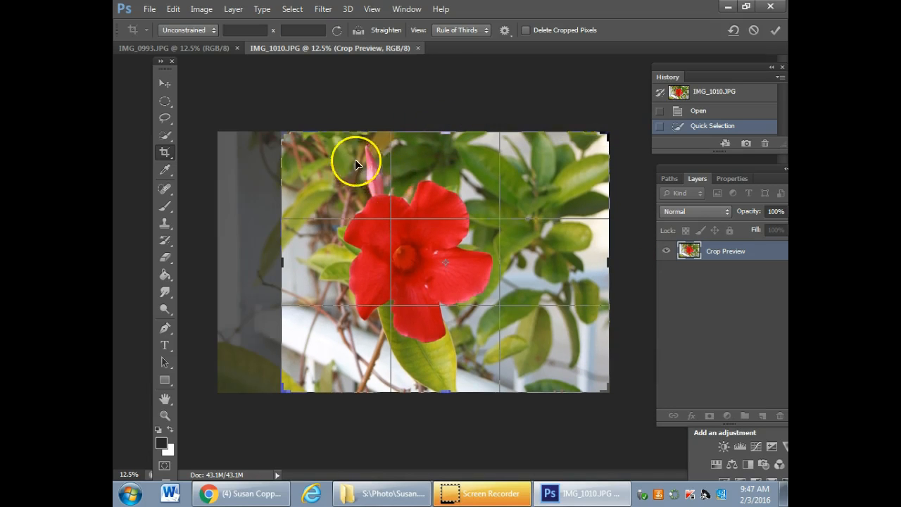
left_click_drag(447, 386, 446, 374)
left_click_drag(282, 266, 258, 258)
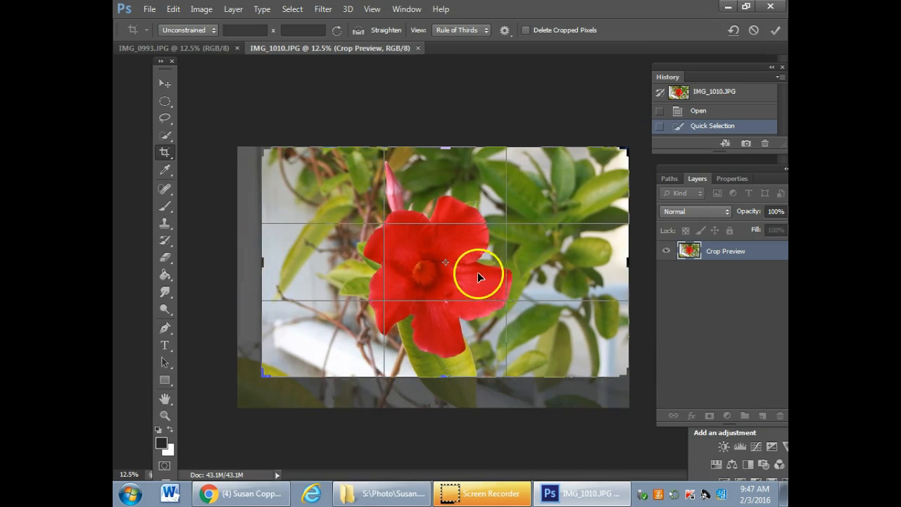
left_click_drag(627, 261, 619, 270)
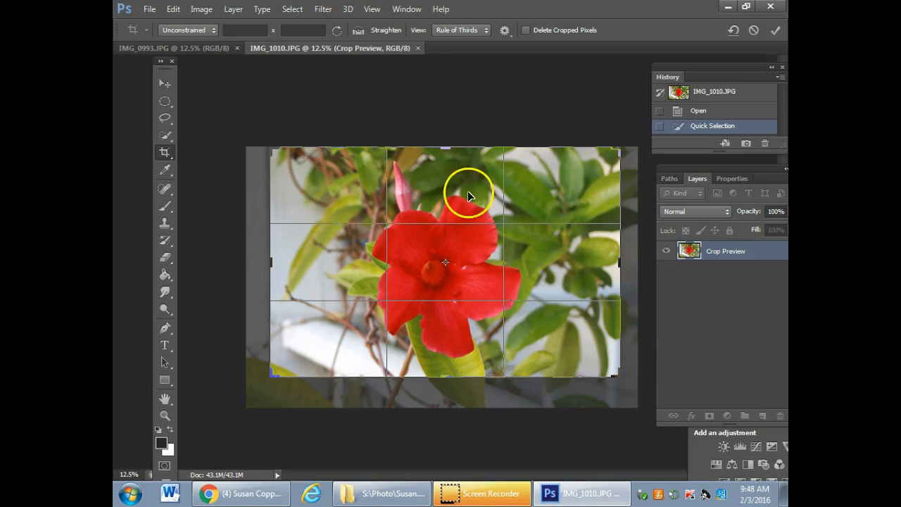
left_click(777, 30)
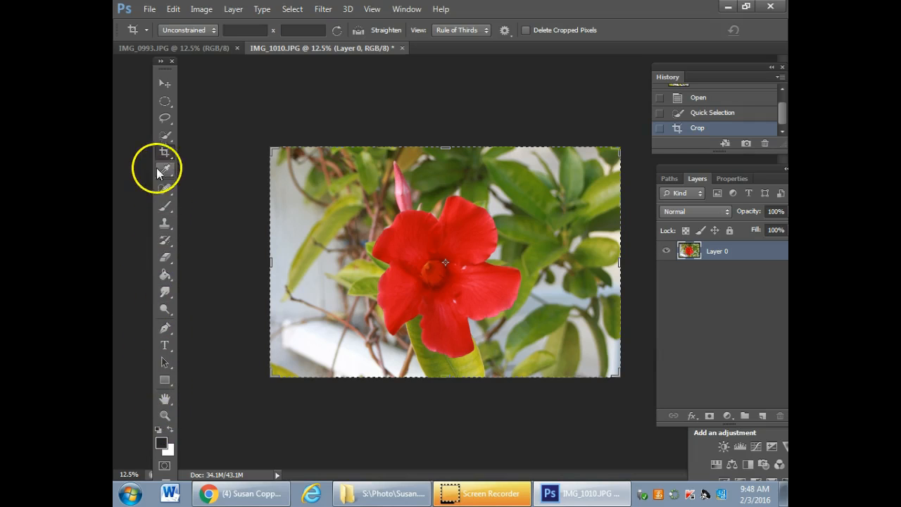
left_click(164, 85)
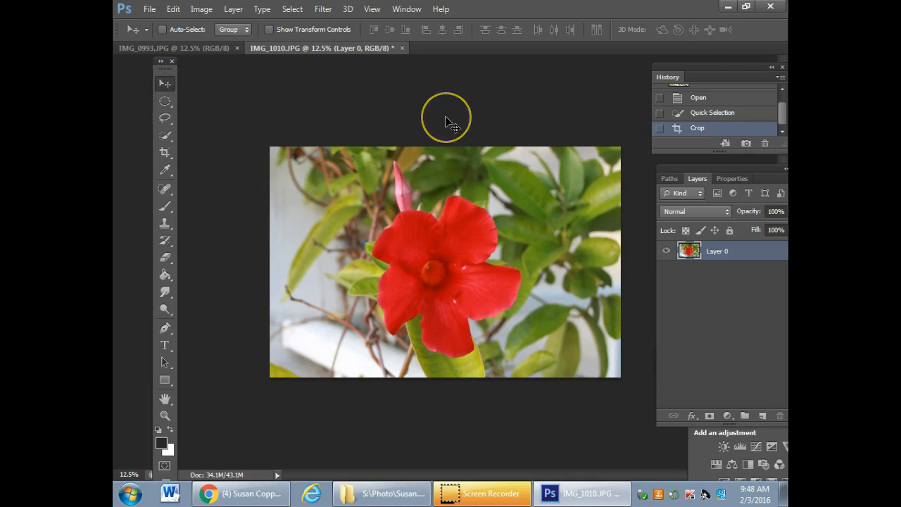
Bring the History panel over the photo and compare the Open, Quick Selection and Crop states, ending on Crop
left_click_drag(719, 69, 585, 74)
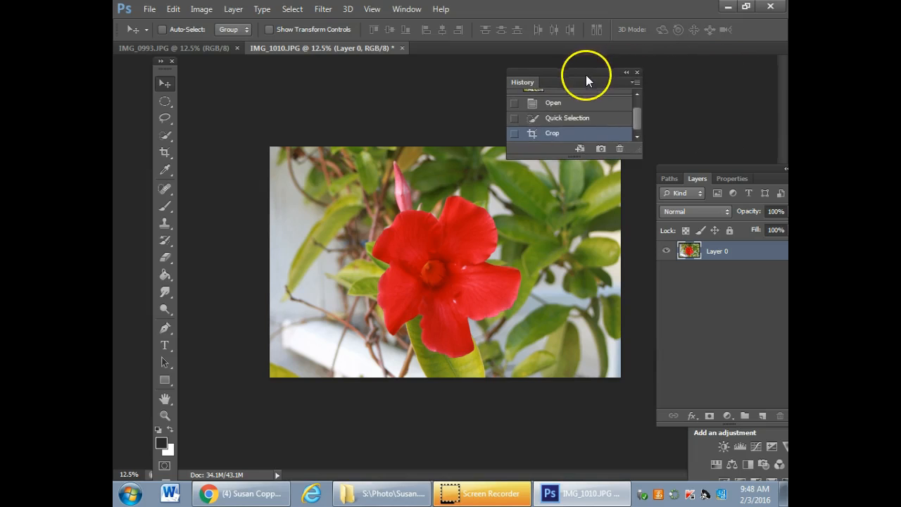
left_click(568, 121)
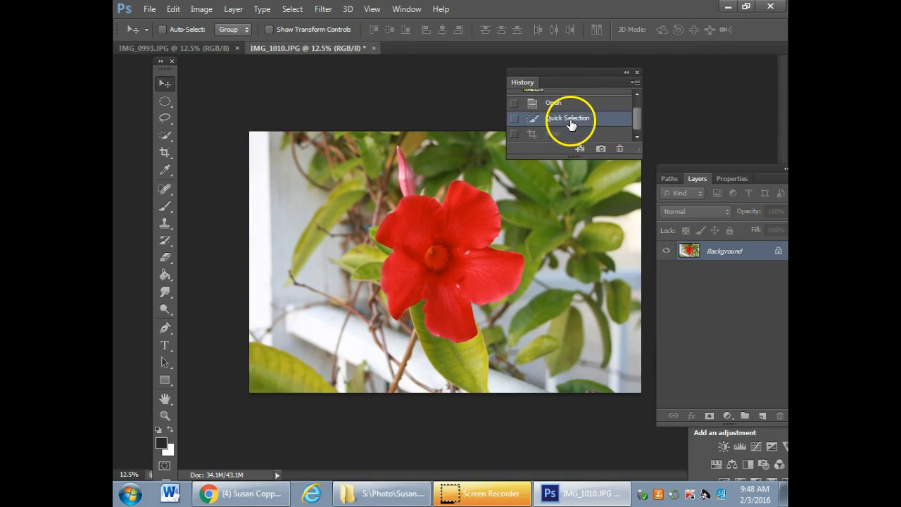
left_click(574, 106)
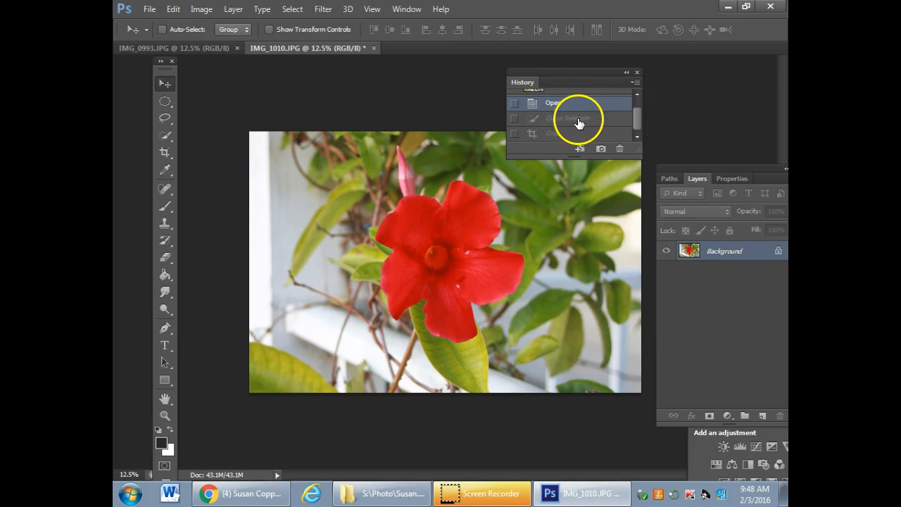
left_click(572, 134)
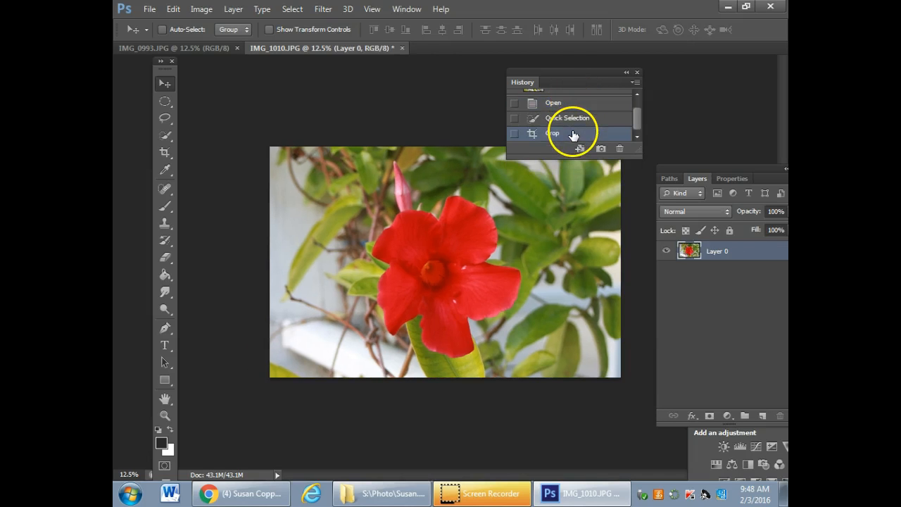
left_click(573, 104)
left_click(573, 135)
left_click(575, 104)
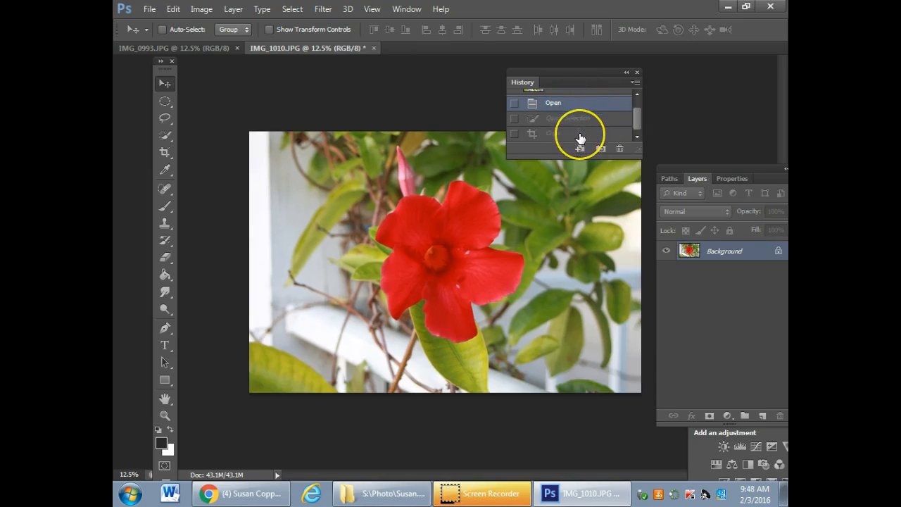
left_click(580, 135)
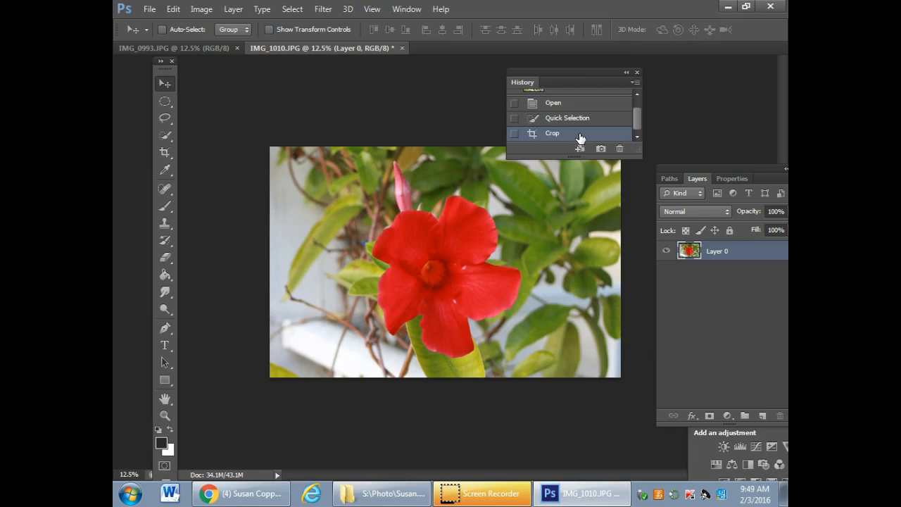
Park the History panel clear of the red flower photo and bring the Layers panel over the photo
left_click_drag(599, 72, 736, 69)
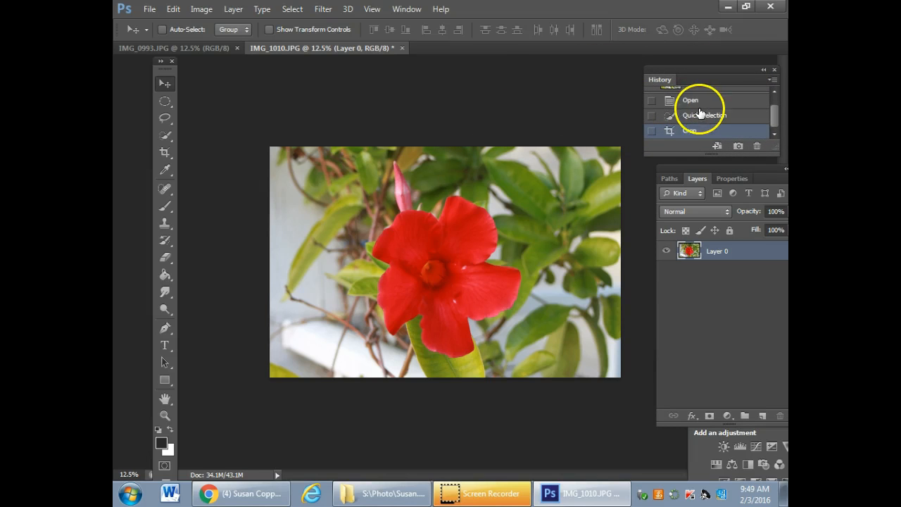
left_click_drag(711, 71, 718, 64)
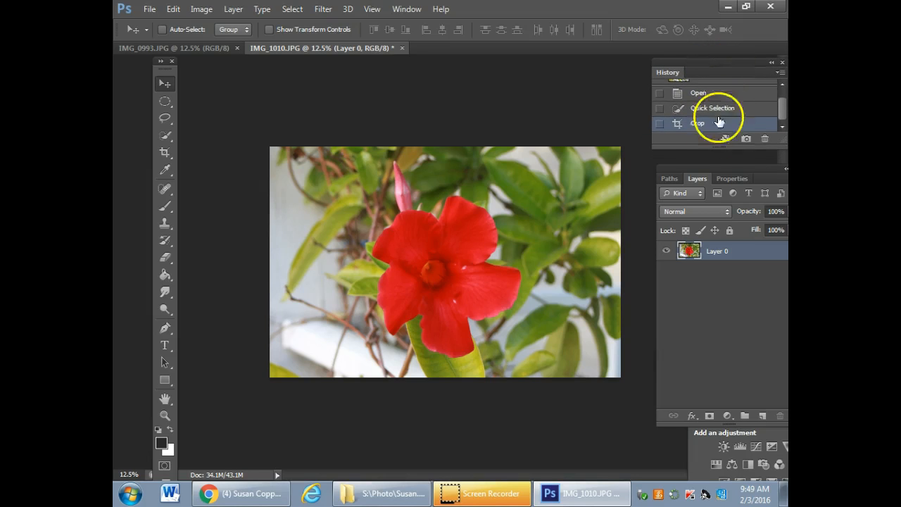
left_click_drag(733, 171, 519, 78)
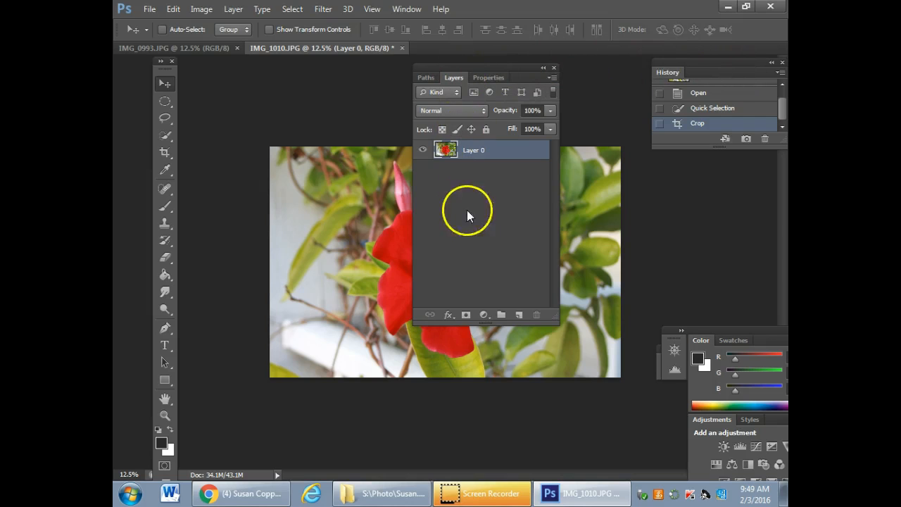
Add a Levels adjustment layer to the red flower photo and reposition its Properties panel
left_click(484, 315)
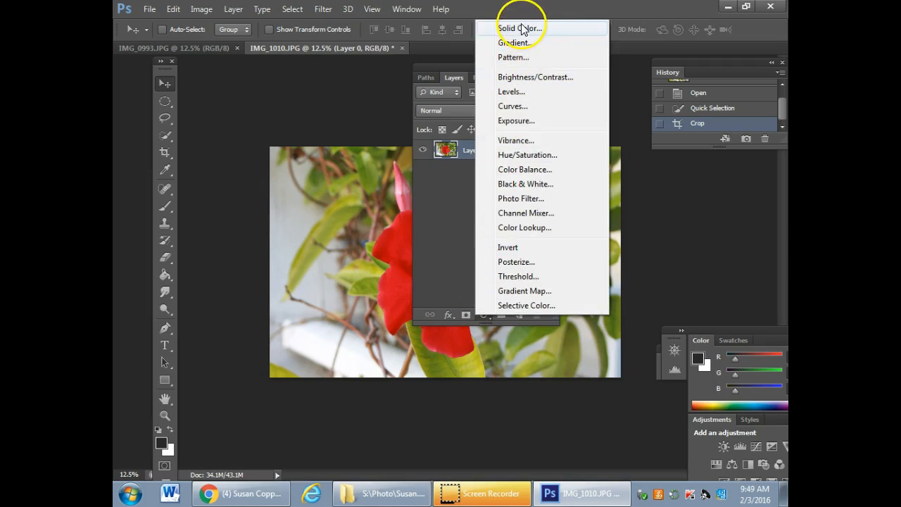
left_click(521, 316)
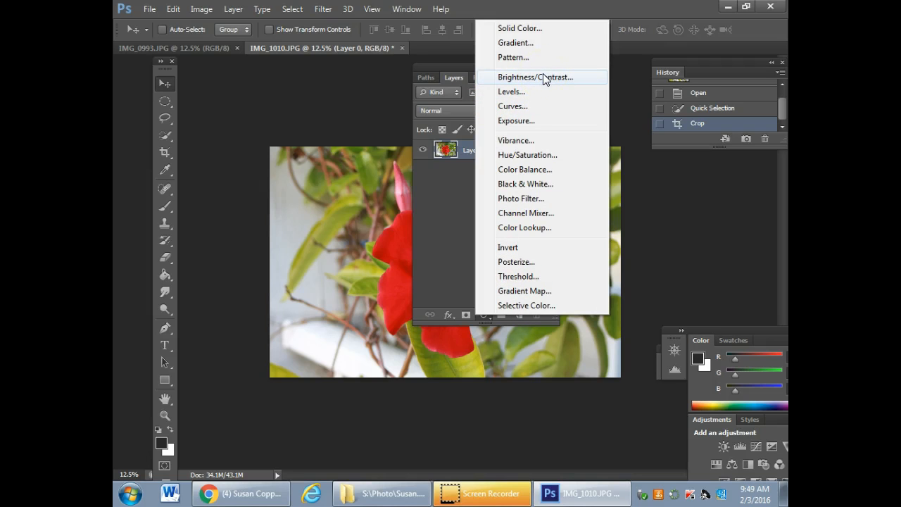
left_click(513, 92)
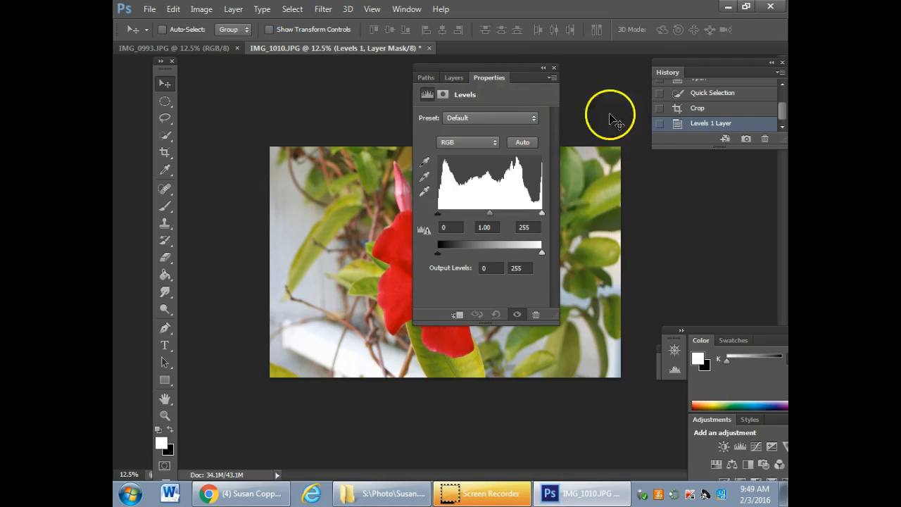
mouse_move(513, 71)
left_mouse_down()
mouse_move(601, 106)
mouse_move(687, 111)
mouse_move(672, 95)
mouse_move(532, 68)
mouse_move(525, 76)
left_mouse_up()
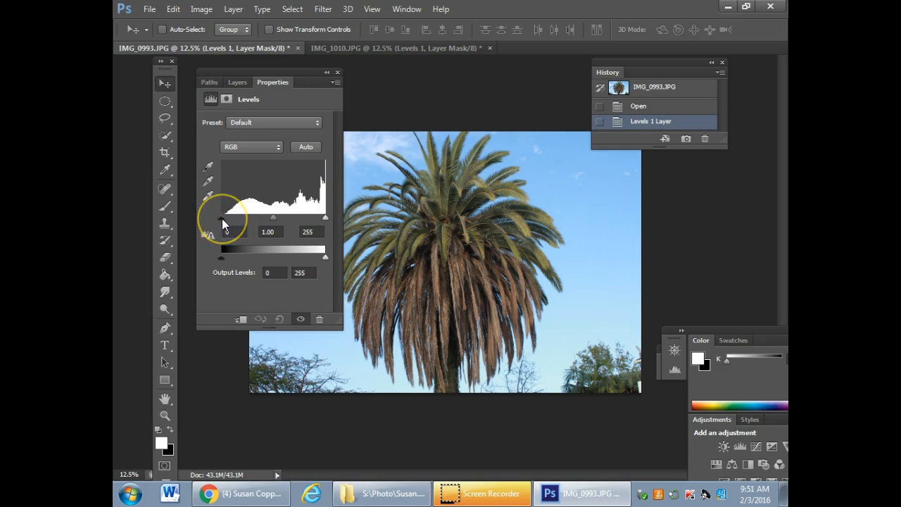
Set the black input level to 15 on the palm photo's Levels layer and compare it with the Open history state
mouse_move(226, 213)
left_mouse_down()
mouse_move(219, 226)
mouse_move(228, 219)
left_mouse_up()
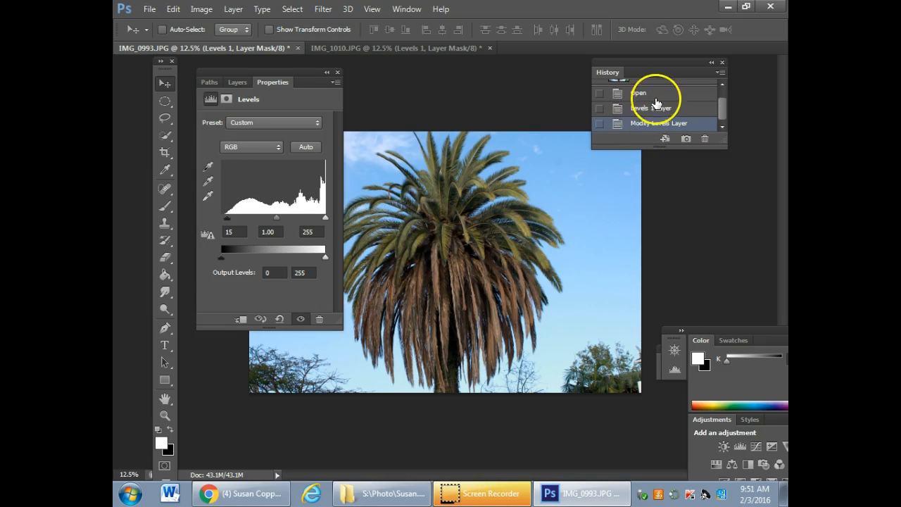
left_click(660, 93)
left_click(660, 124)
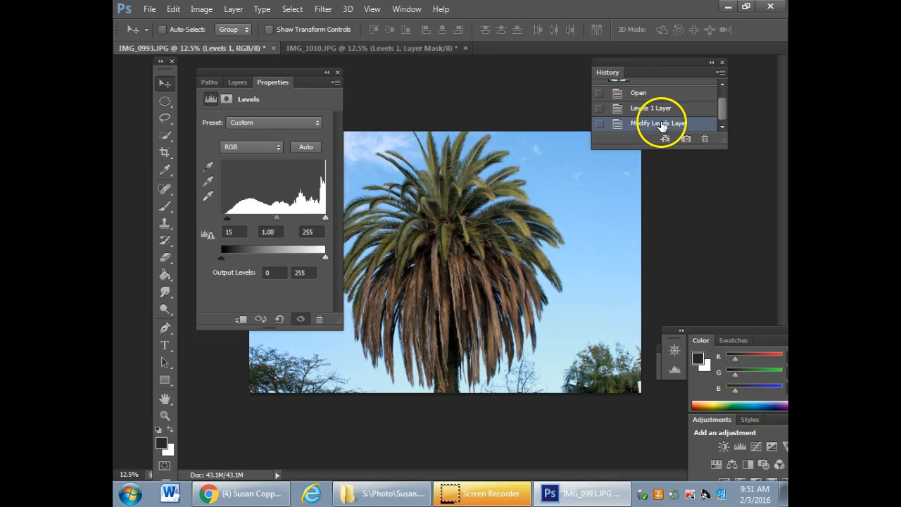
Compare the palm photo with and without its Levels adjustment, leave it visible, and move the Properties panel beneath History
left_click(299, 320)
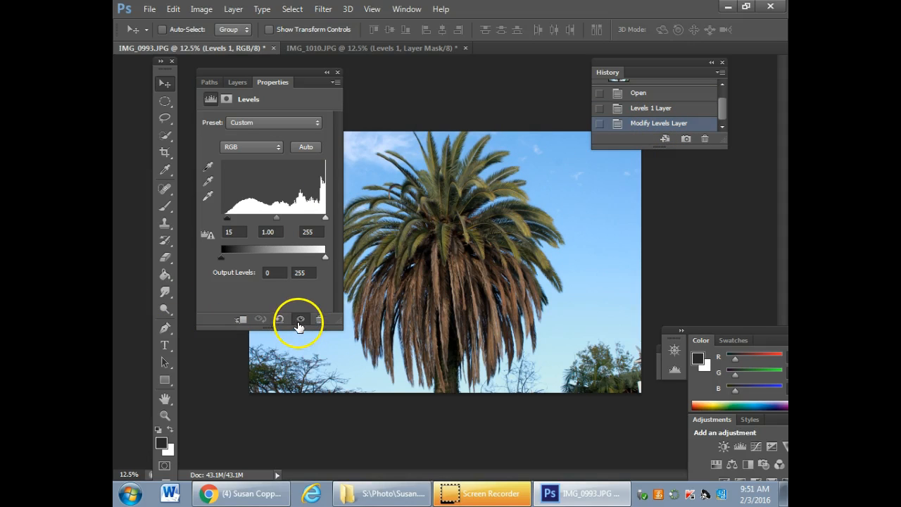
left_click(300, 320)
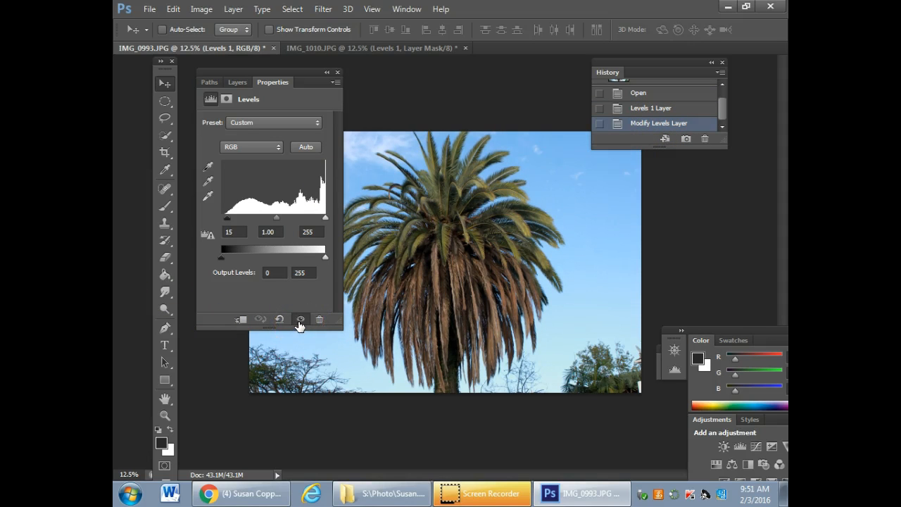
left_click(300, 320)
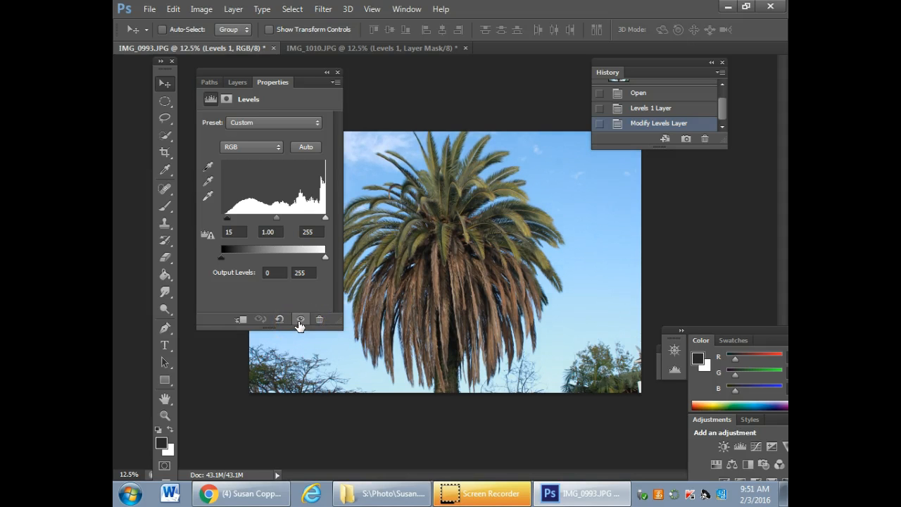
left_click(299, 320)
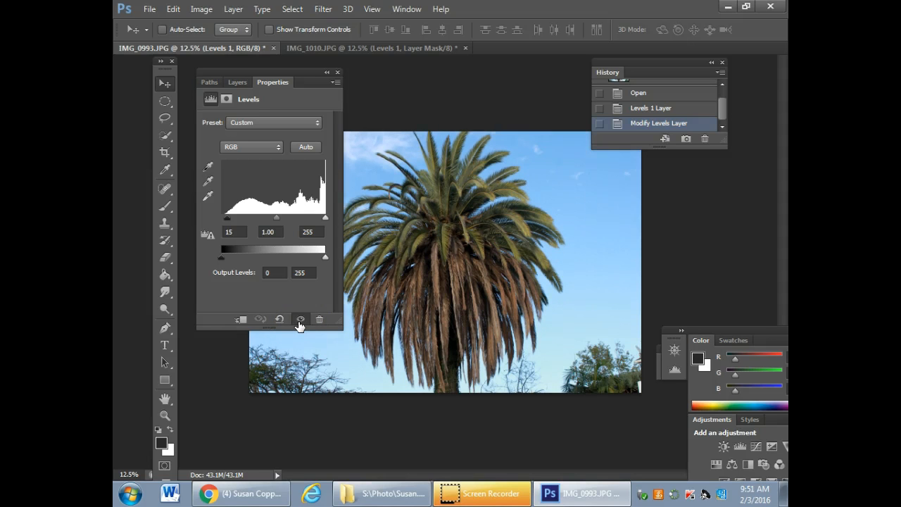
left_click(300, 320)
left_click(300, 321)
left_click(300, 320)
left_click(300, 321)
left_click(300, 321)
left_click(300, 320)
left_click(300, 320)
left_click(300, 320)
left_click(300, 320)
left_click(300, 320)
left_click(300, 320)
left_click(300, 320)
left_click_drag(307, 72, 714, 157)
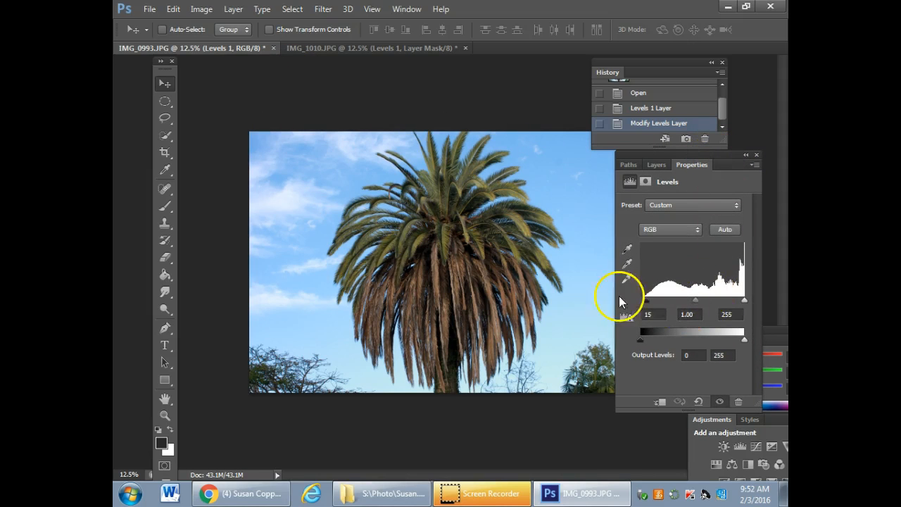
Switch to the red flower photo IMG_1010.JPG and show its layers in a panel placed beneath History
left_click(337, 48)
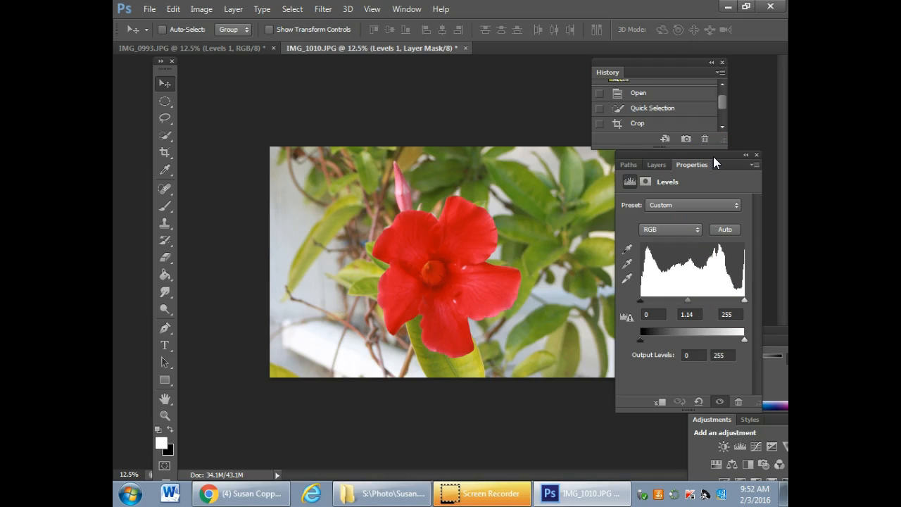
left_click_drag(715, 156, 686, 85)
left_click(628, 95)
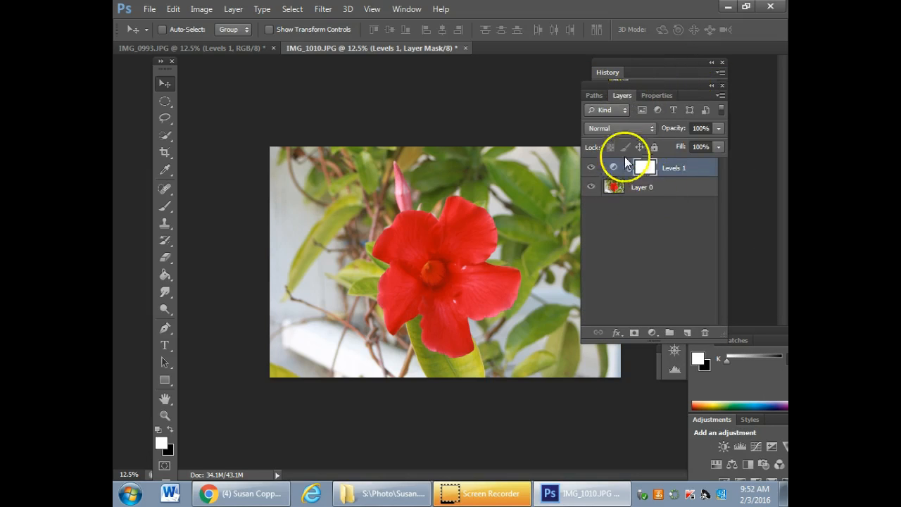
mouse_move(687, 84)
left_mouse_down()
mouse_move(710, 155)
mouse_move(725, 168)
left_mouse_up()
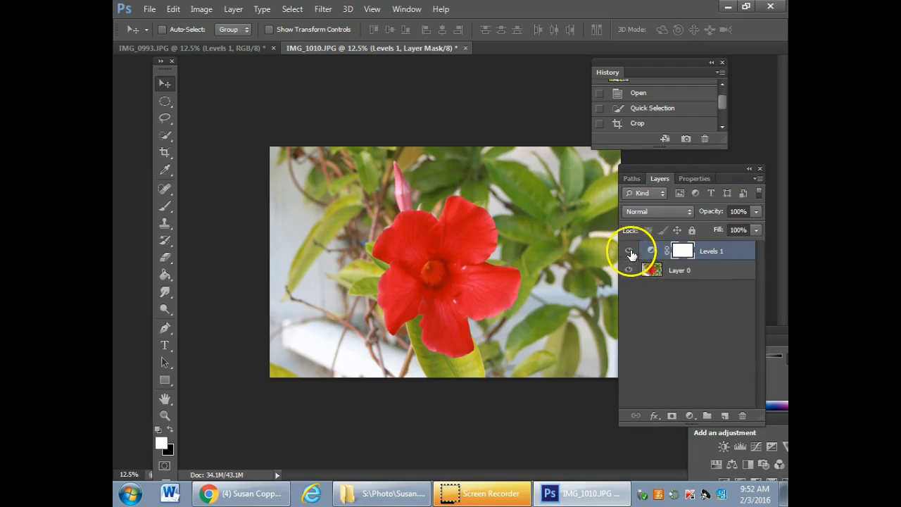
Move the Layers panel off the flower and compare the photo with Levels 1 hidden and shown, leaving it visible
left_click_drag(701, 174, 316, 93)
left_click(235, 174)
left_click(235, 173)
left_click(235, 174)
left_click(235, 174)
left_click(235, 174)
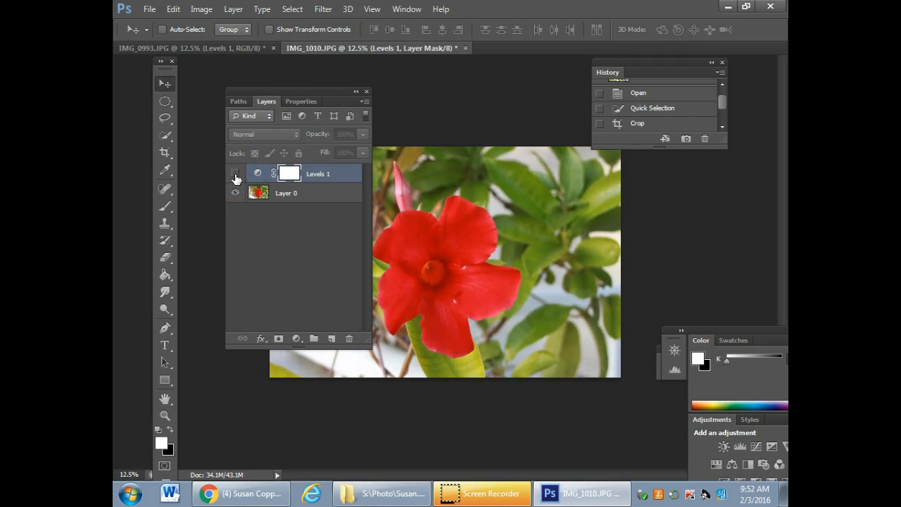
left_click(235, 174)
left_click(235, 174)
left_click(236, 174)
left_click(235, 174)
left_click(235, 174)
left_click(235, 174)
left_click(236, 174)
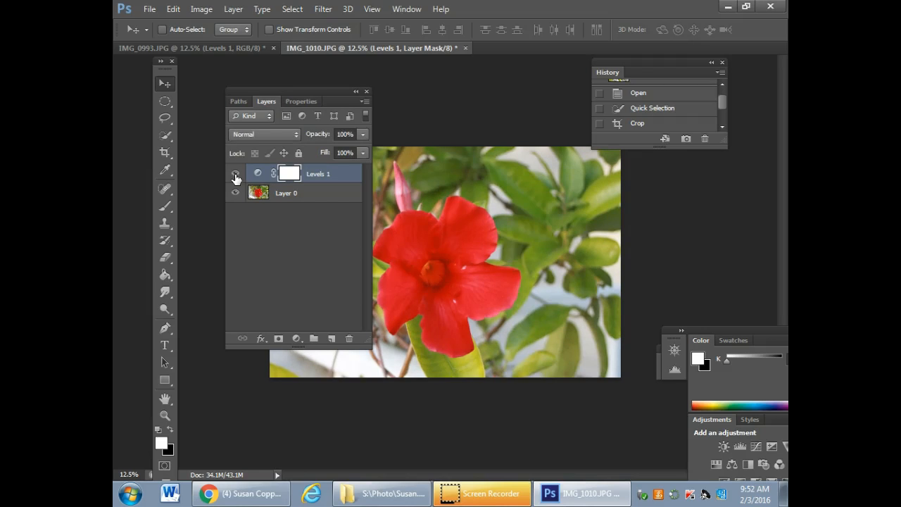
Add a Brightness/Contrast adjustment layer above Levels 1 and set Brightness to -13 and Contrast to -10
left_click_drag(314, 90, 491, 77)
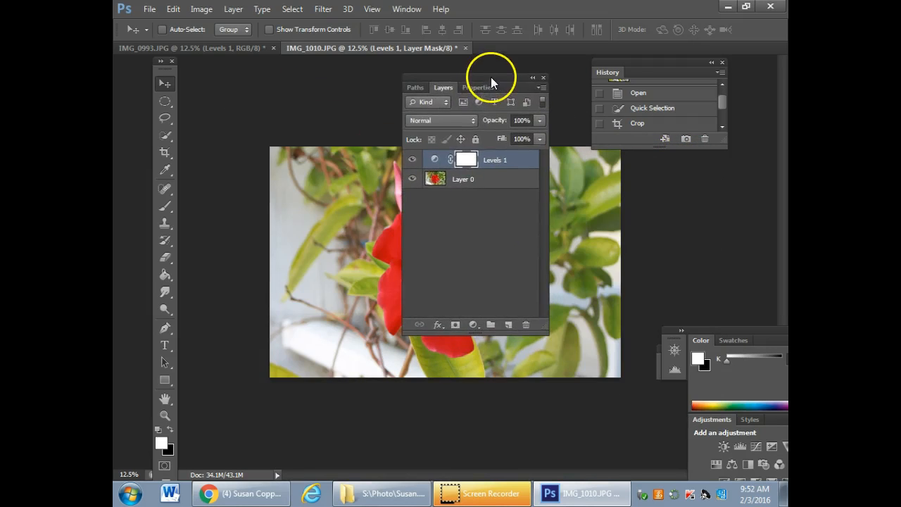
left_click(473, 328)
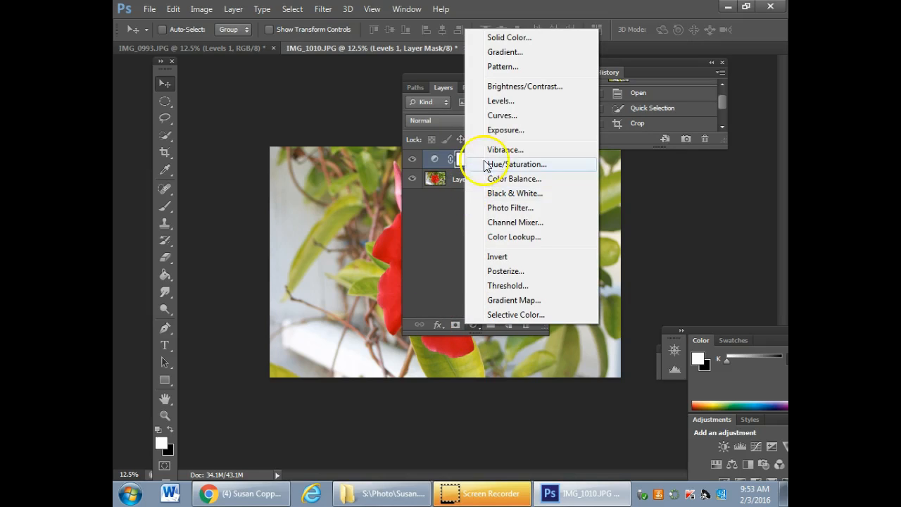
left_click(521, 87)
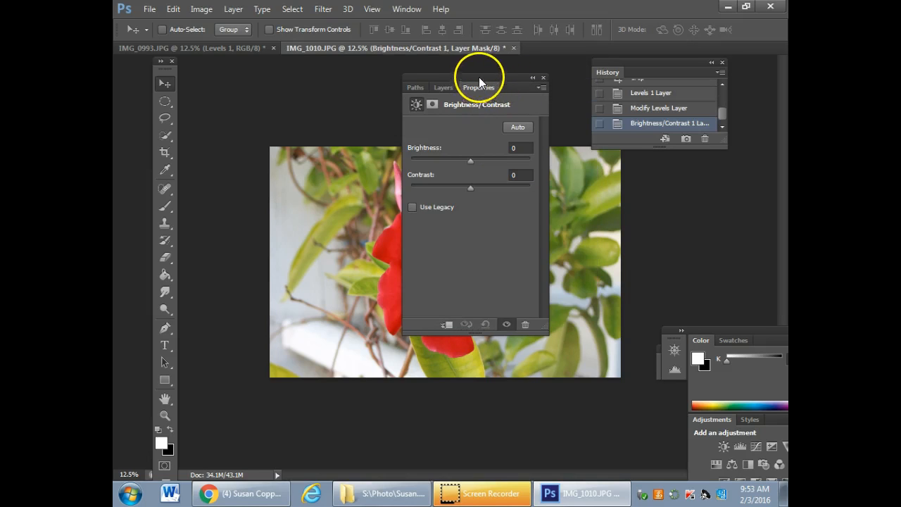
left_click_drag(473, 82, 290, 73)
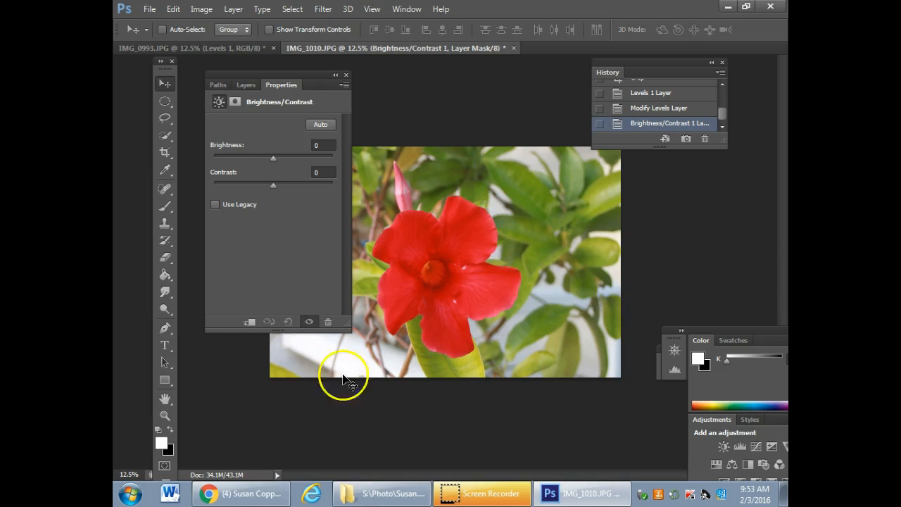
left_click_drag(276, 185, 266, 161)
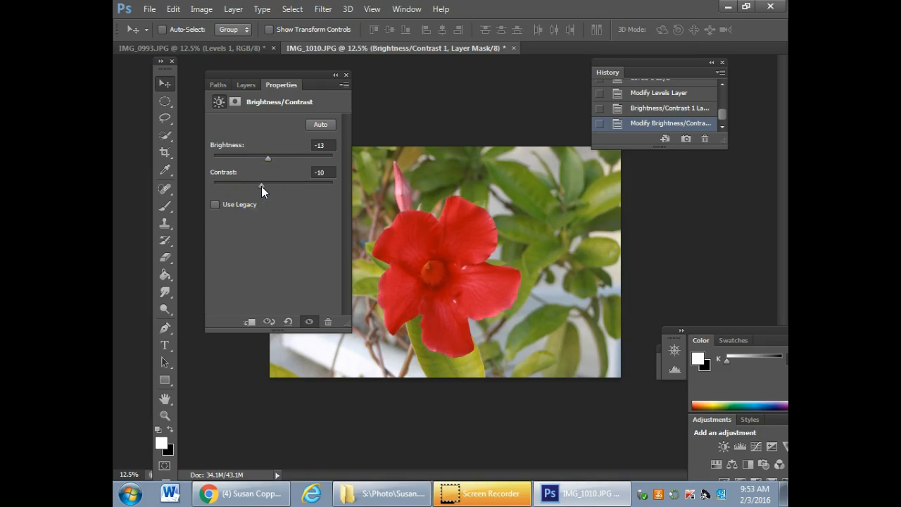
Dock the Properties panel beneath History and compare the flower photo with and without the Brightness/Contrast adjustment
left_click(310, 321)
left_click(310, 322)
left_click(310, 322)
left_click(310, 321)
left_click_drag(310, 80, 672, 119)
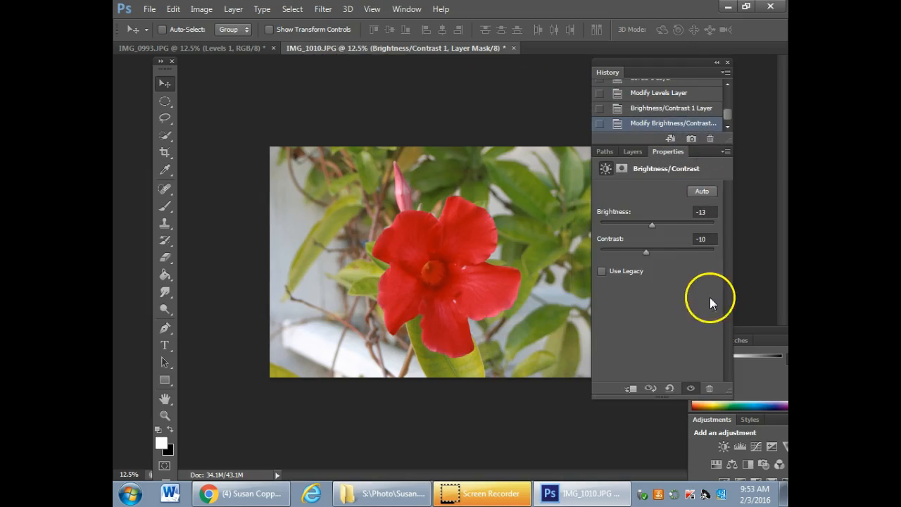
left_click(690, 388)
left_click(691, 388)
left_click(691, 388)
left_click(691, 389)
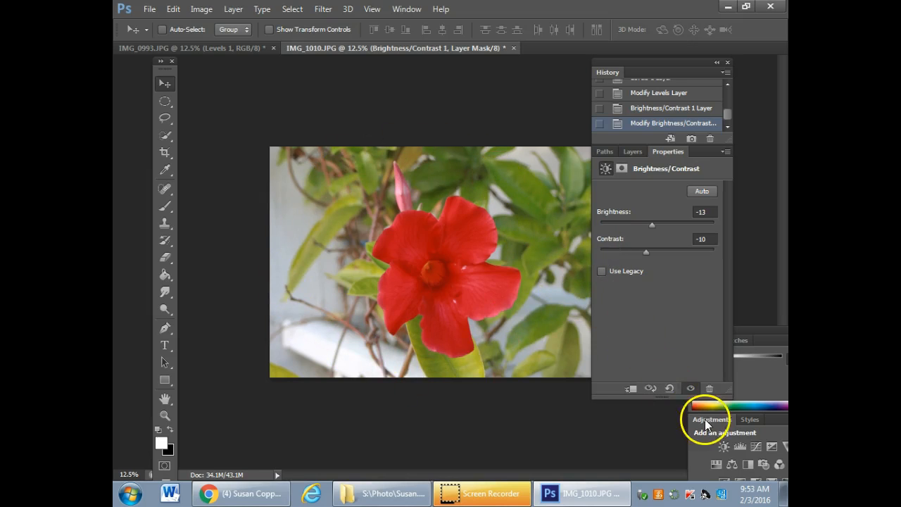
left_click(691, 389)
left_click(690, 389)
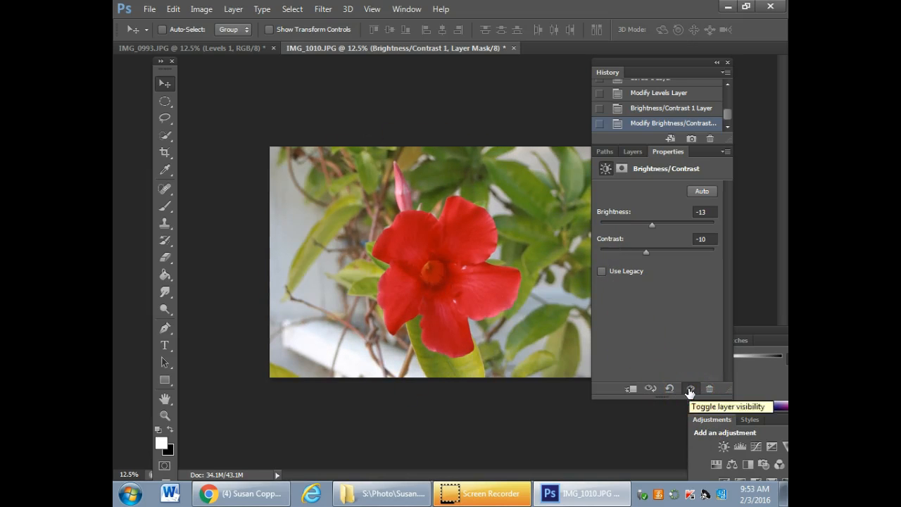
left_click(690, 389)
left_click(690, 389)
left_click(690, 389)
left_click(690, 389)
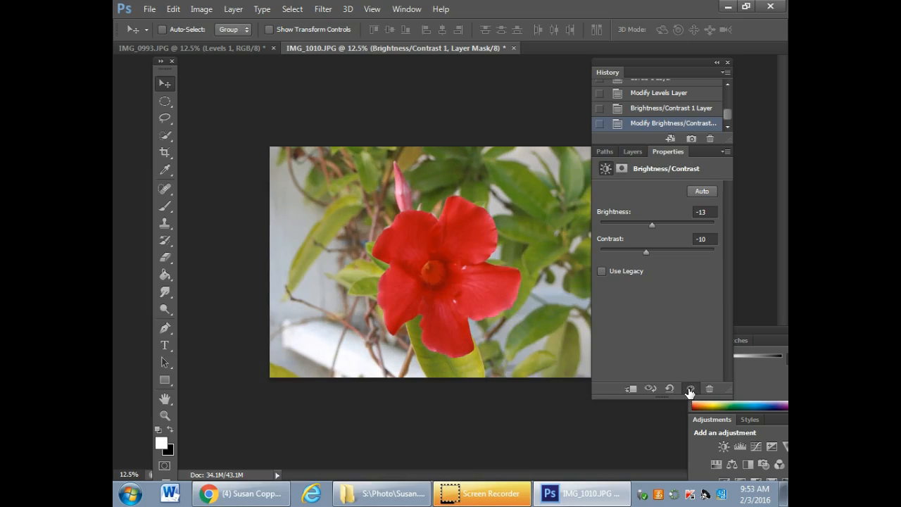
Compare the photo with the Brightness/Contrast and Levels 1 layers hidden and shown, leave both visible, and move the Layers panel beneath History
left_click(630, 152)
left_click_drag(655, 149, 312, 77)
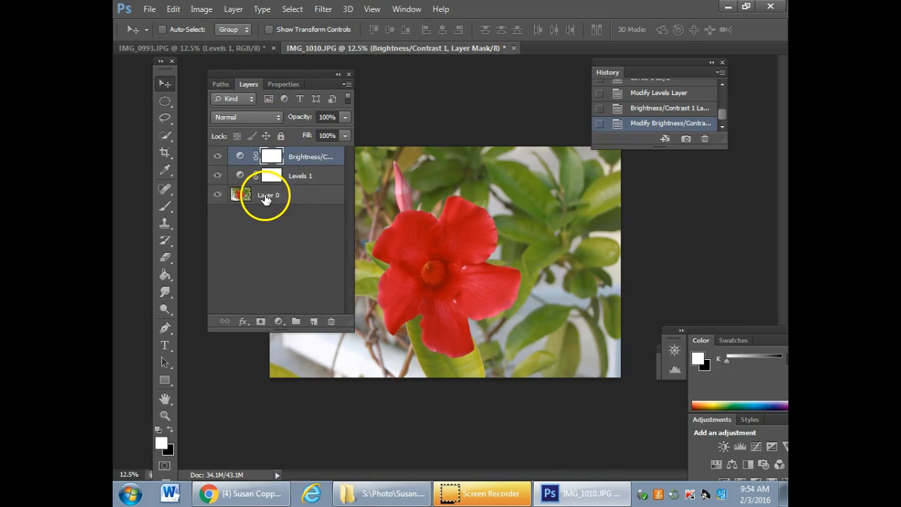
left_click(217, 155)
left_click(218, 176)
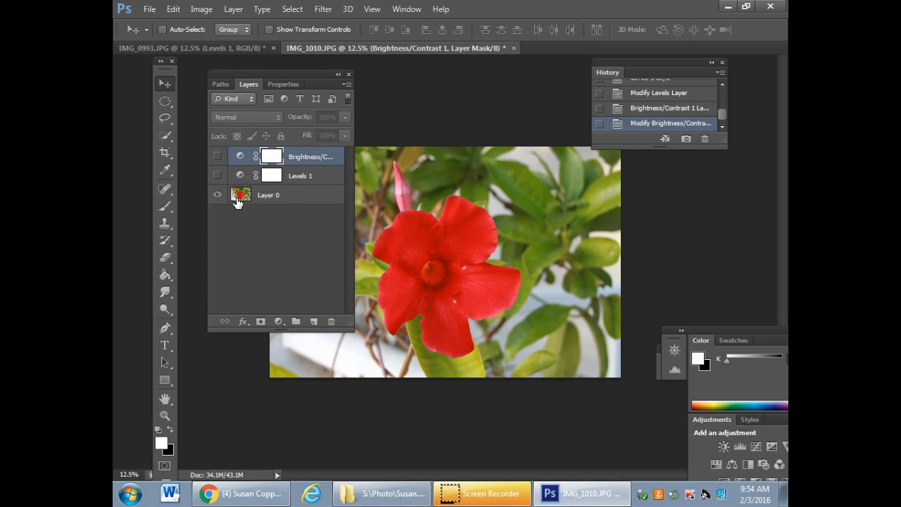
left_click(217, 176)
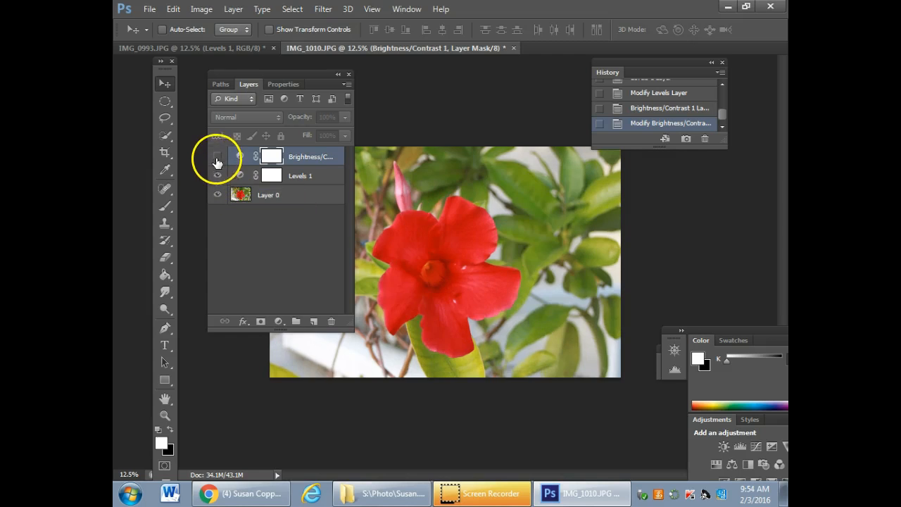
left_click(218, 157)
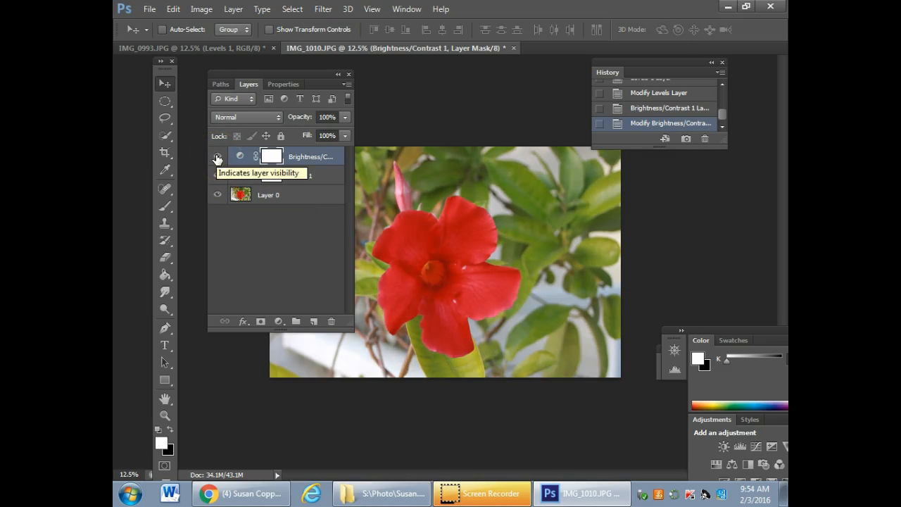
left_click(218, 176)
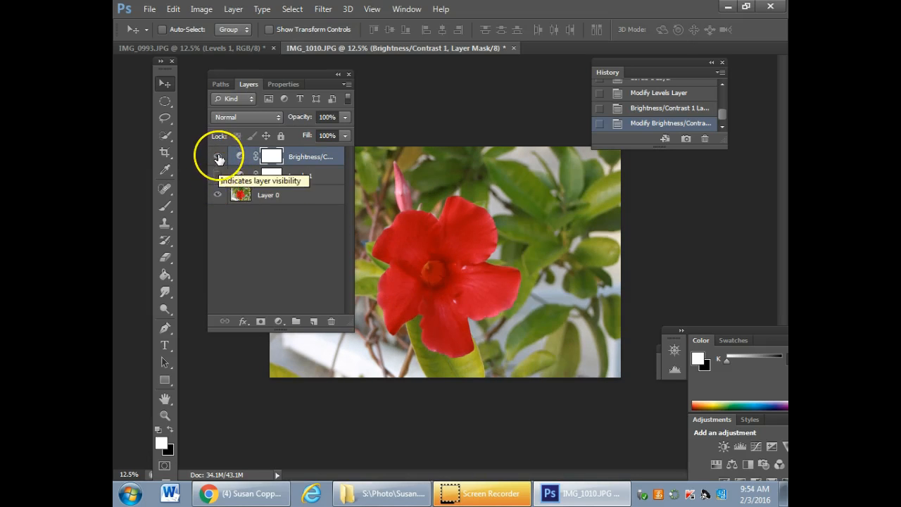
left_click(218, 156)
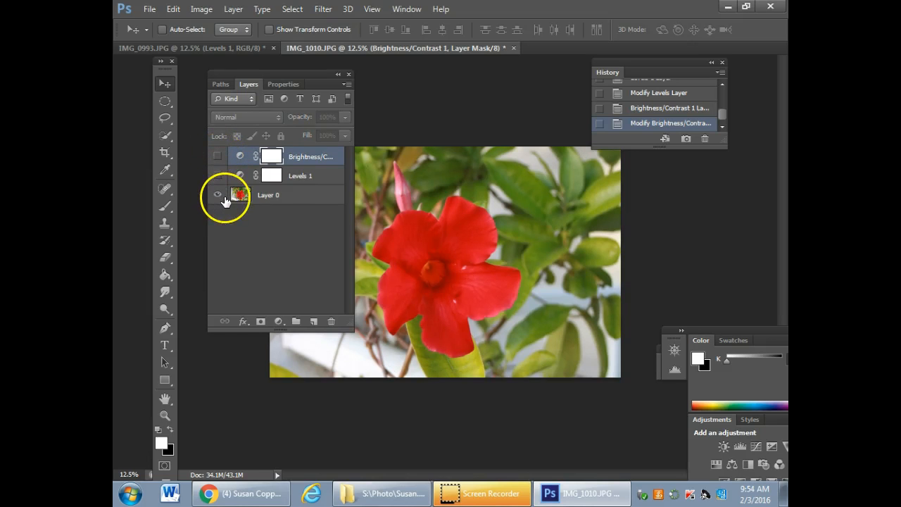
left_click(216, 176)
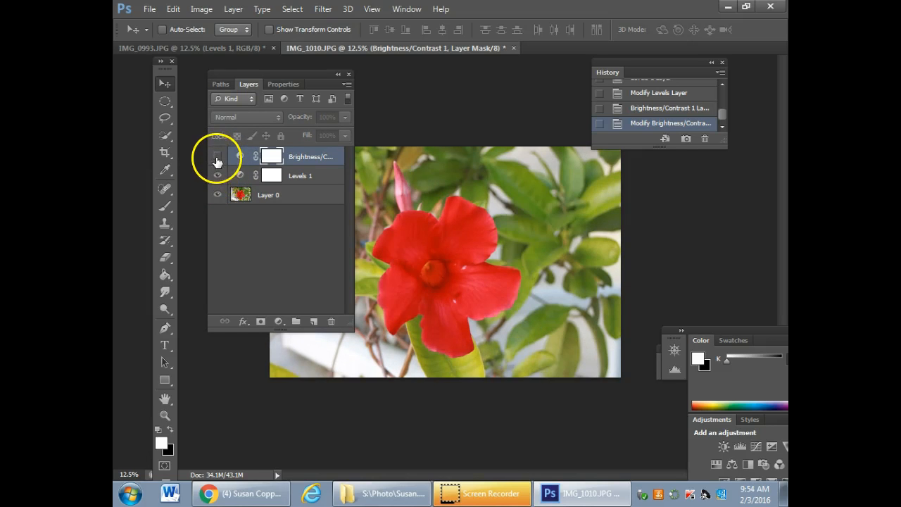
left_click(217, 156)
left_click_drag(303, 75, 723, 159)
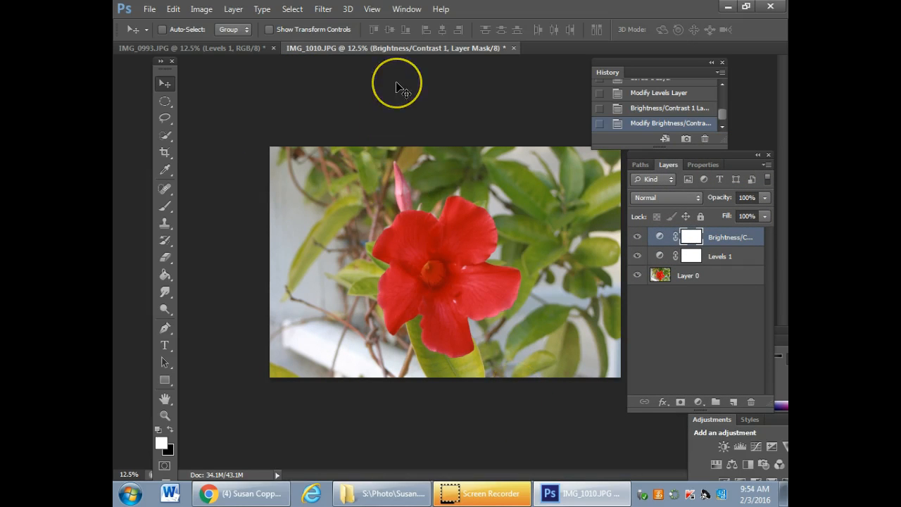
Start saving the flower photo under a new name, choosing the Adjectives folder inside the personal folder under Photo on Student Share (S:)
left_click(147, 9)
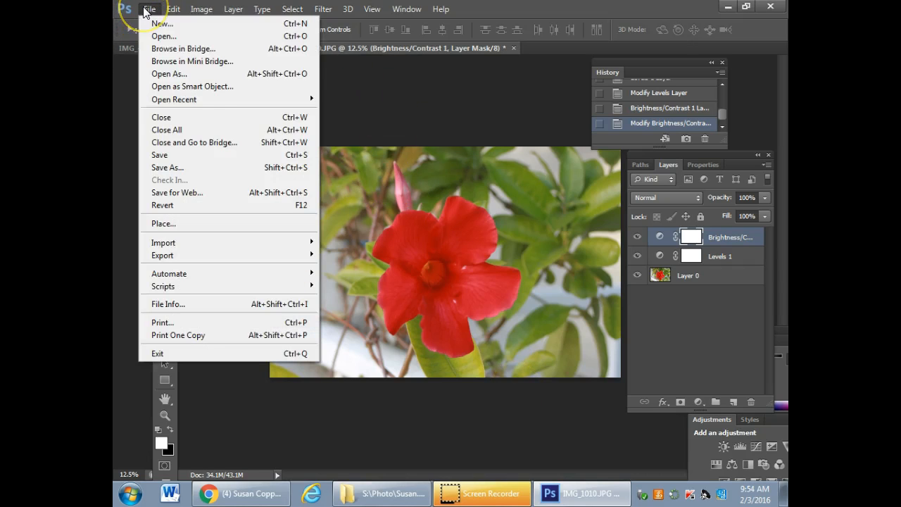
left_click(181, 168)
left_click_drag(491, 66, 425, 79)
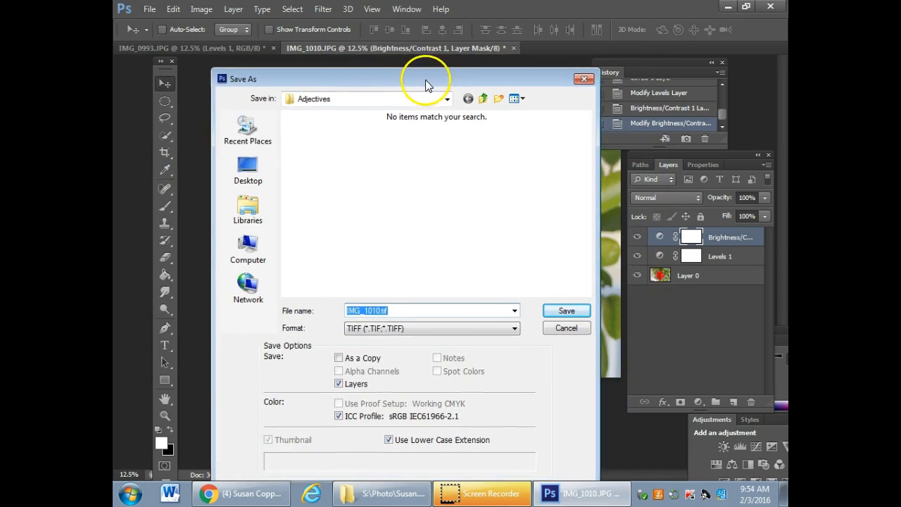
left_click(389, 204)
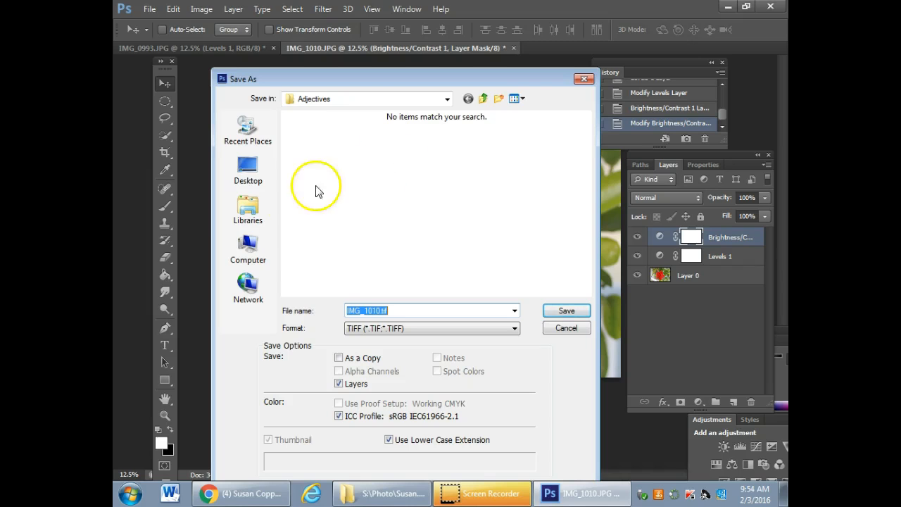
left_click(243, 243)
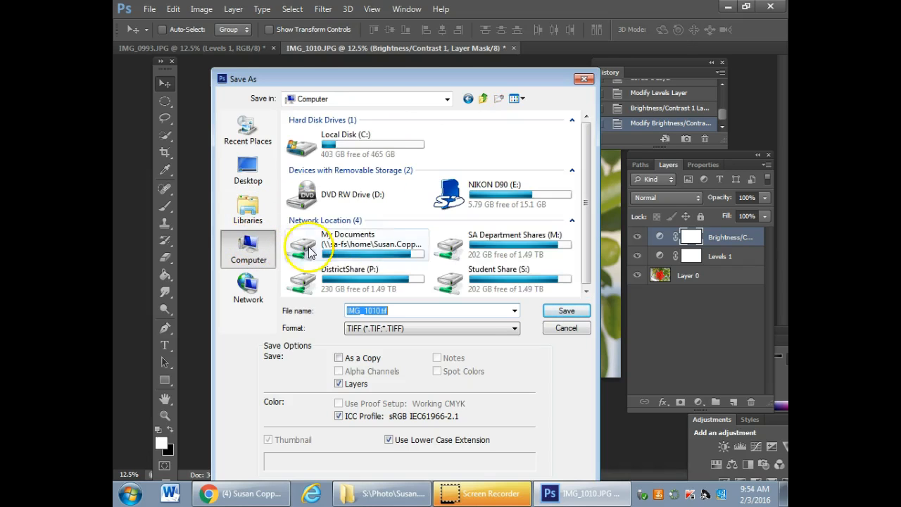
double_click(502, 277)
double_click(299, 132)
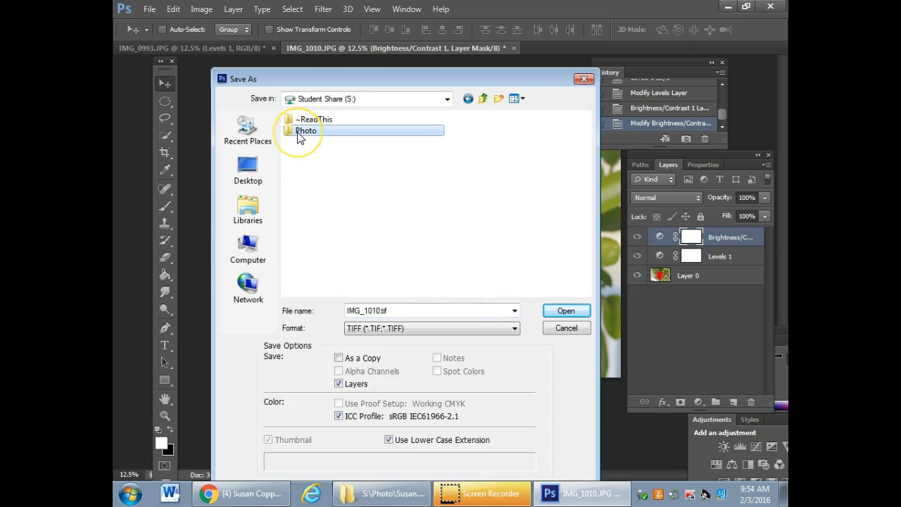
left_click(584, 293)
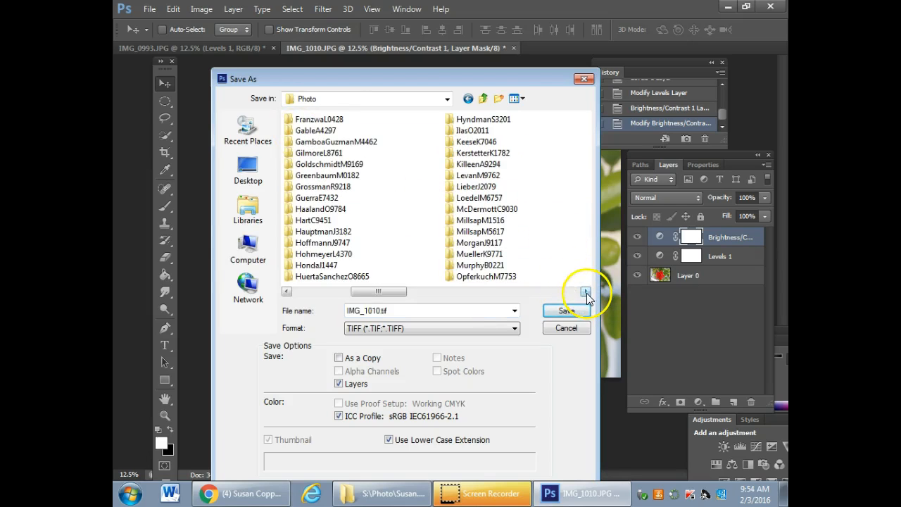
left_click(586, 293)
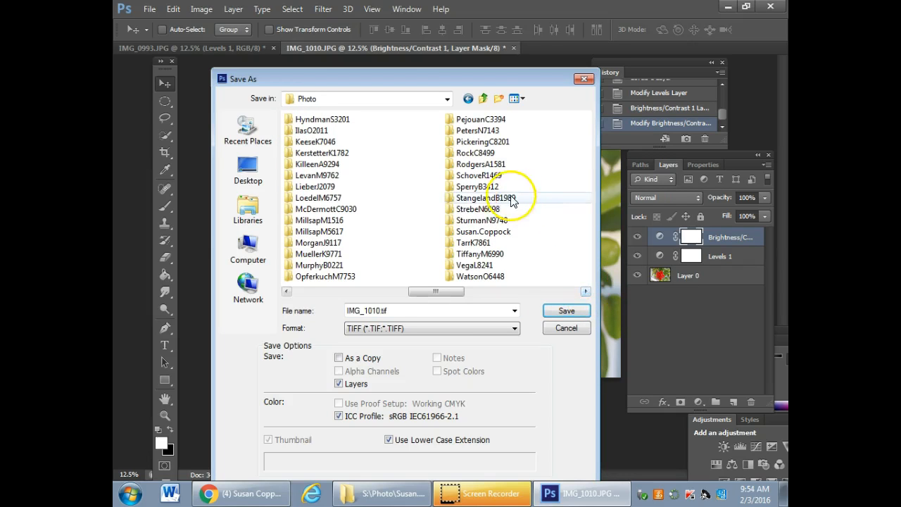
double_click(484, 233)
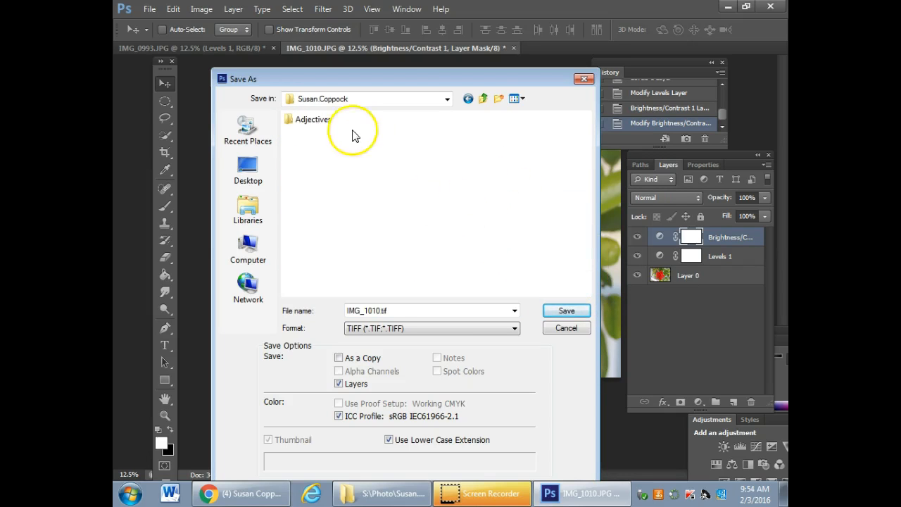
double_click(312, 122)
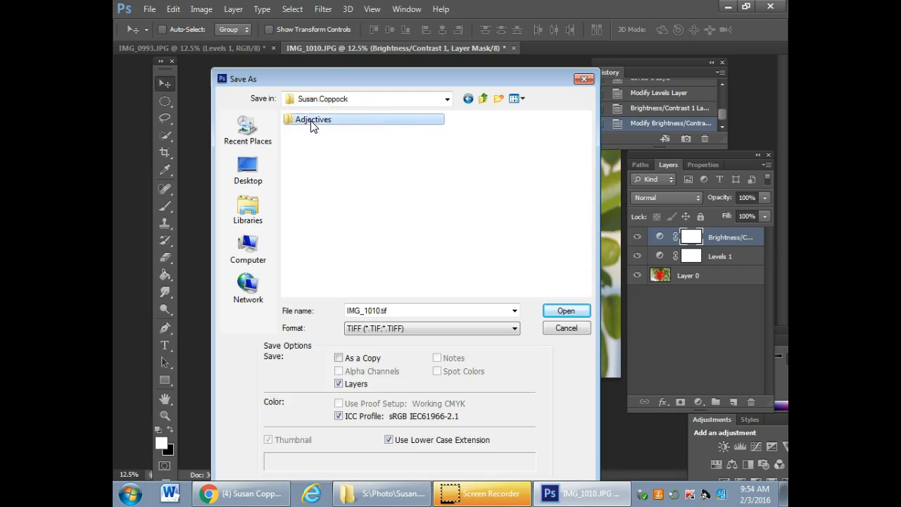
Name the file flower and set its format to TIFF
double_click(397, 311)
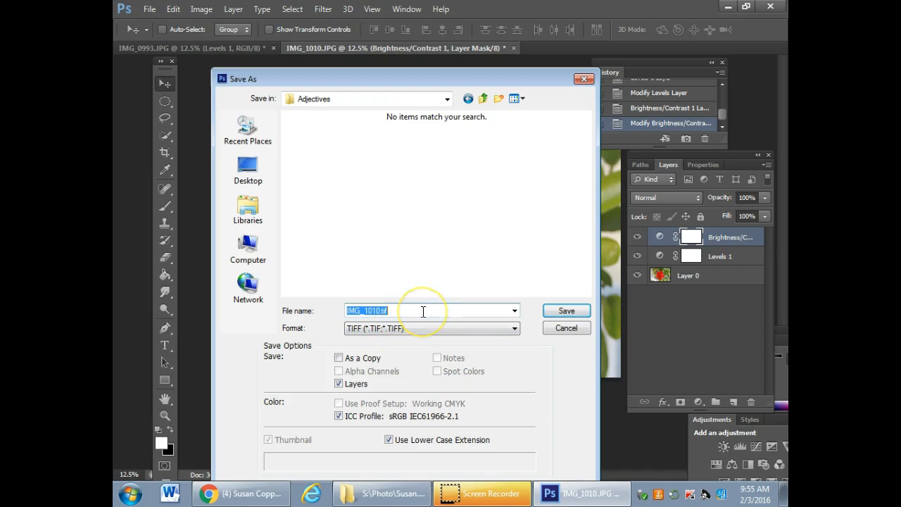
type("flower")
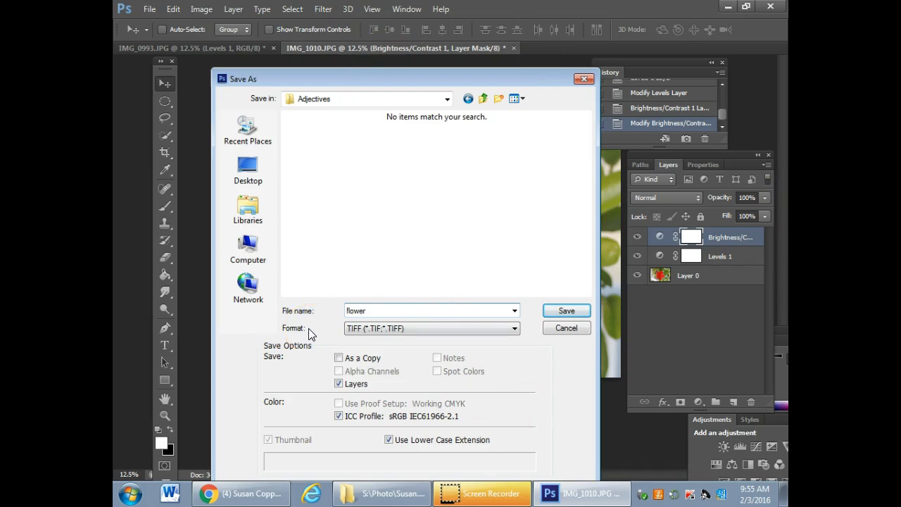
left_click(352, 328)
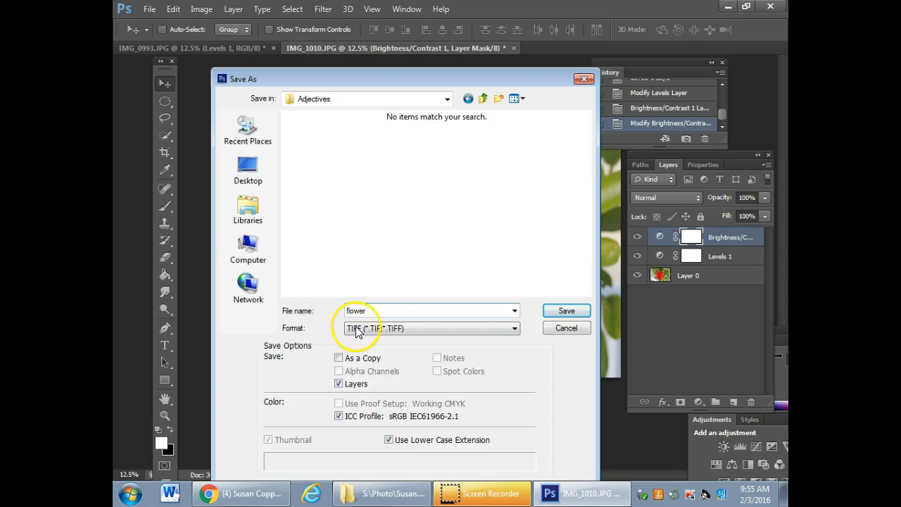
left_click(515, 329)
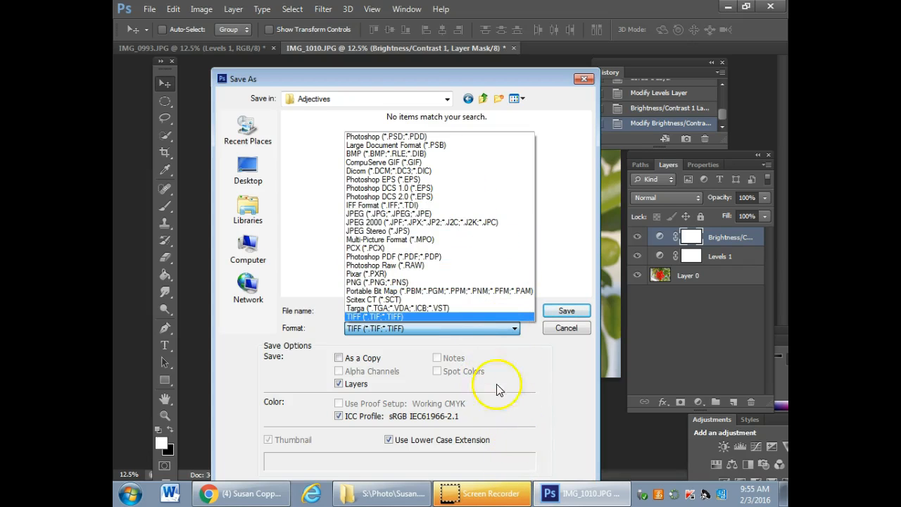
left_click(404, 317)
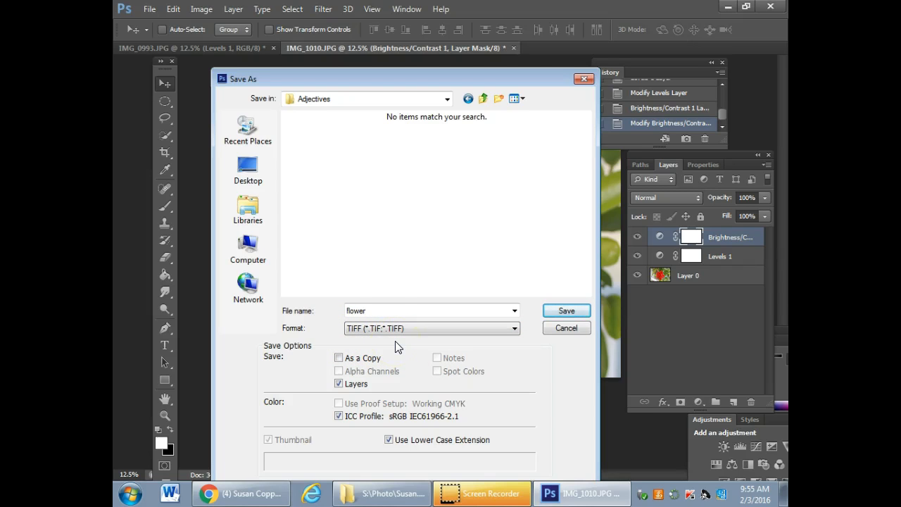
left_click(378, 312)
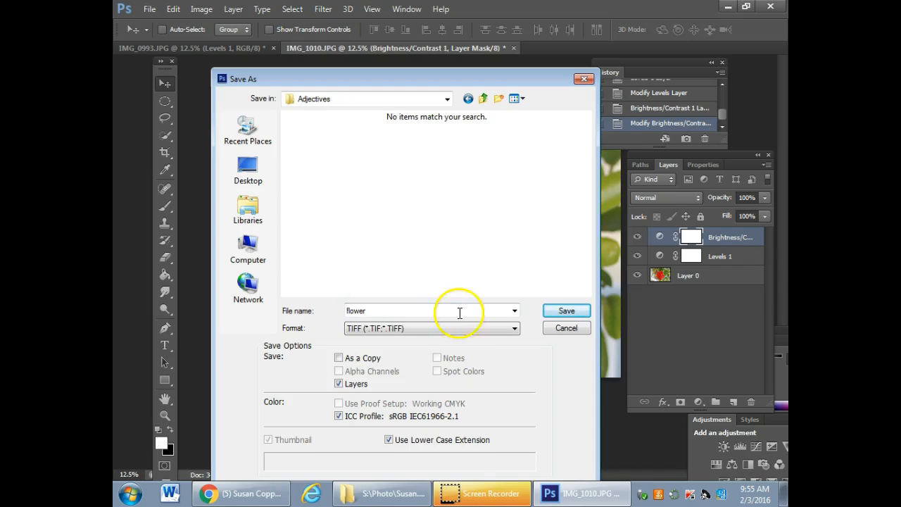
Save the TIFF with its layers, using no image compression, interleaved pixel order, IBM PC byte order and RLE layer compression
left_click(567, 310)
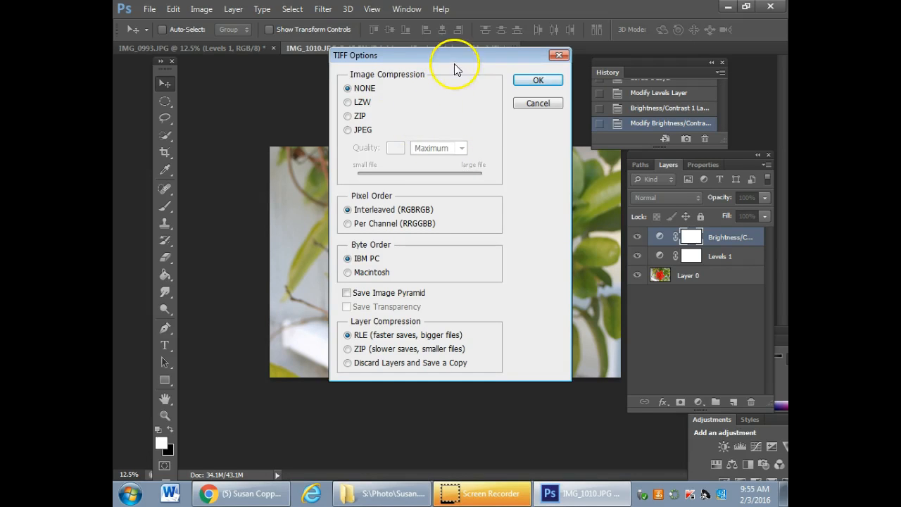
left_click_drag(465, 56, 456, 61)
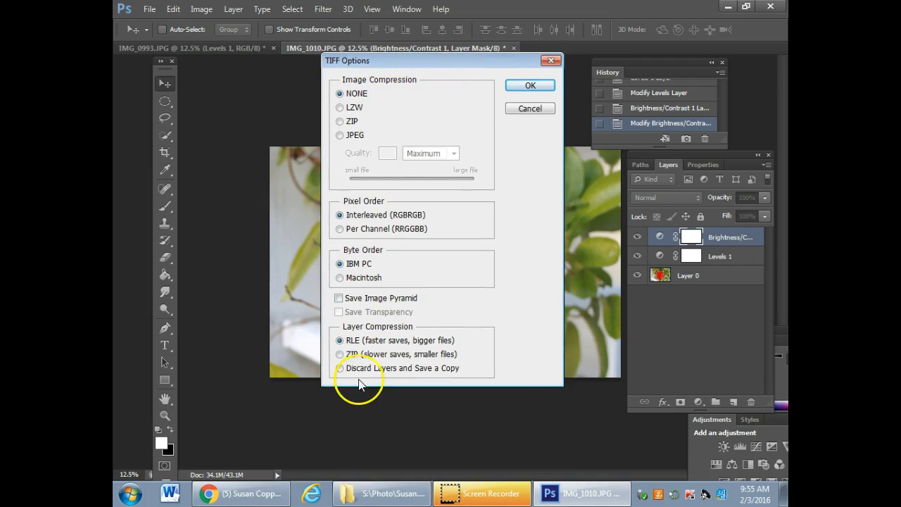
left_click(530, 86)
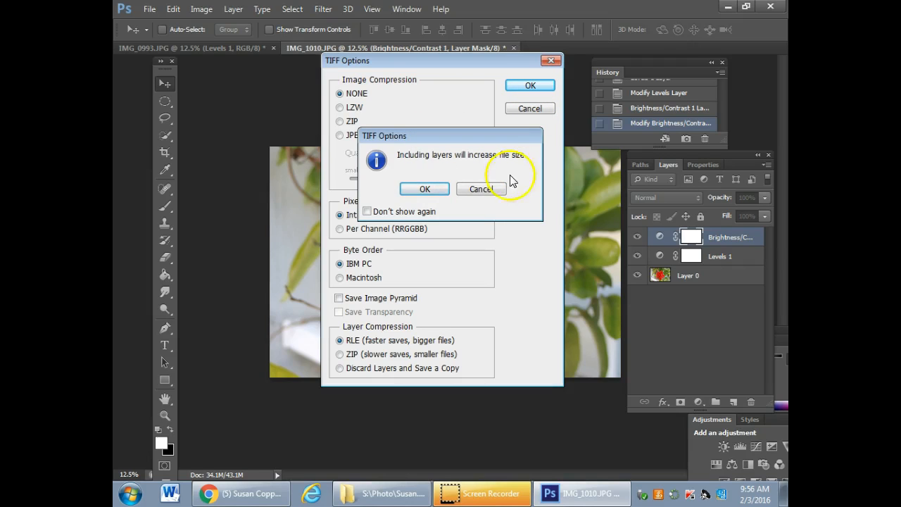
left_click(425, 190)
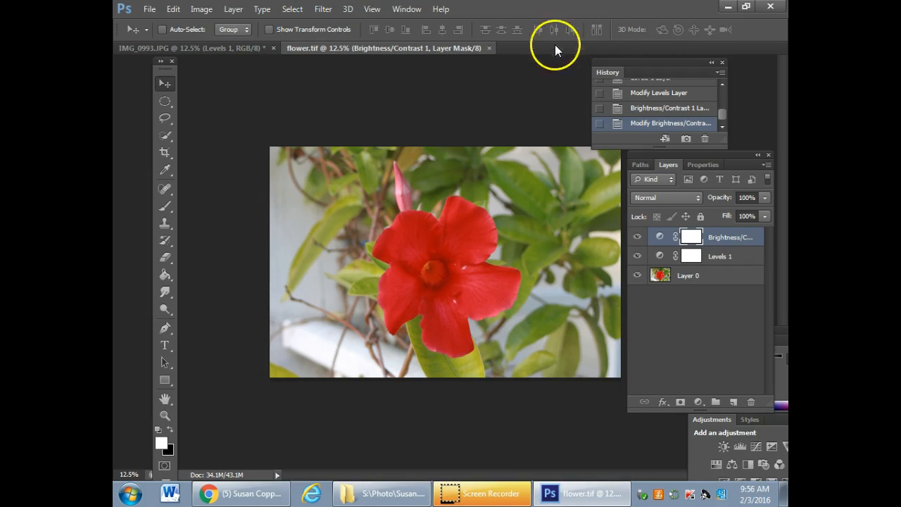
Close flower.tif in Photoshop and reopen it from the Adjectives folder in Windows Explorer
left_click(491, 48)
left_click(730, 7)
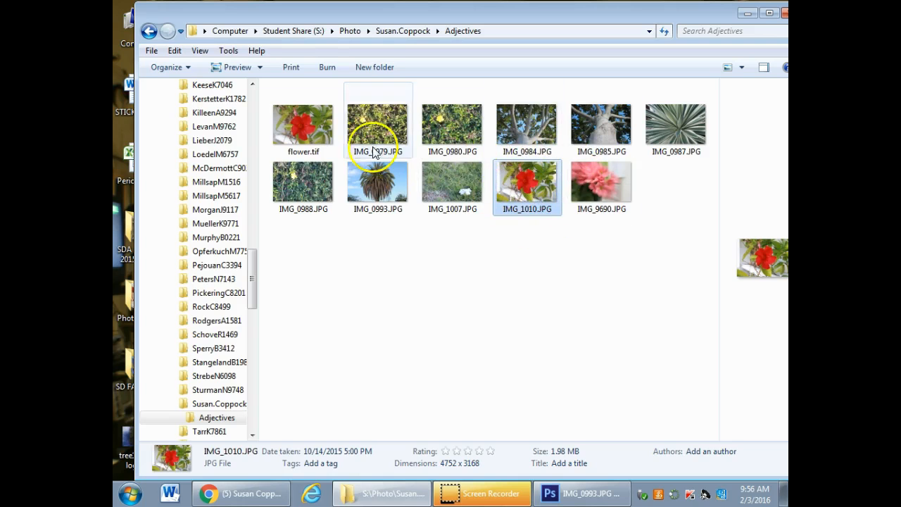
mouse_move(300, 134)
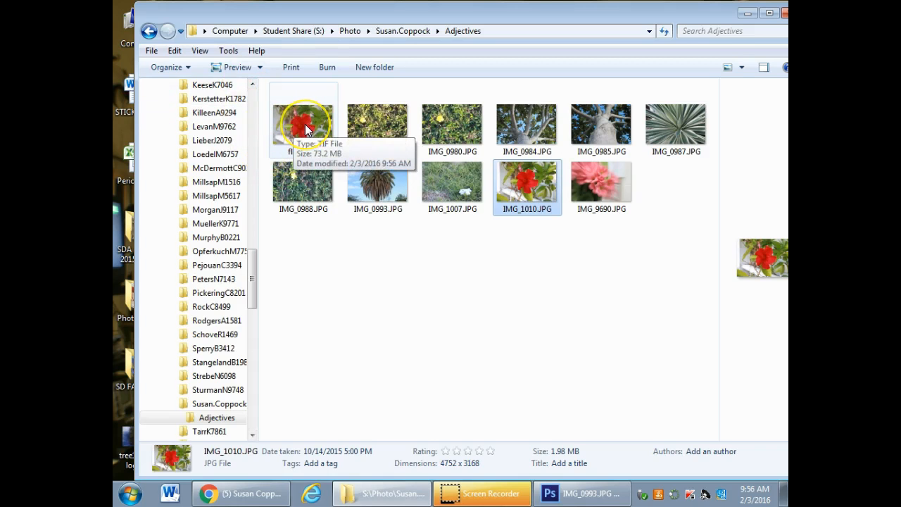
double_click(305, 123)
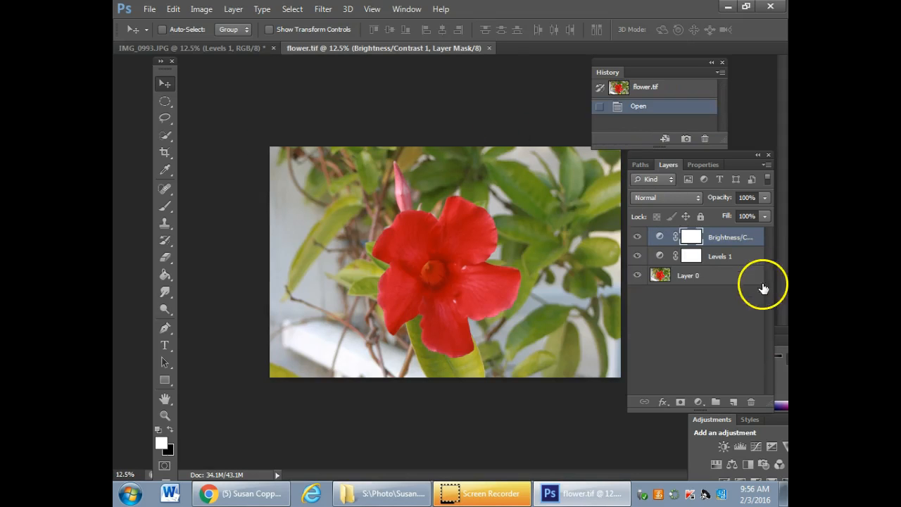
Check the layers of the reopened flower.tif with the Layers panel moved, and close the file to return to the Adjectives folder
left_click_drag(737, 153, 572, 87)
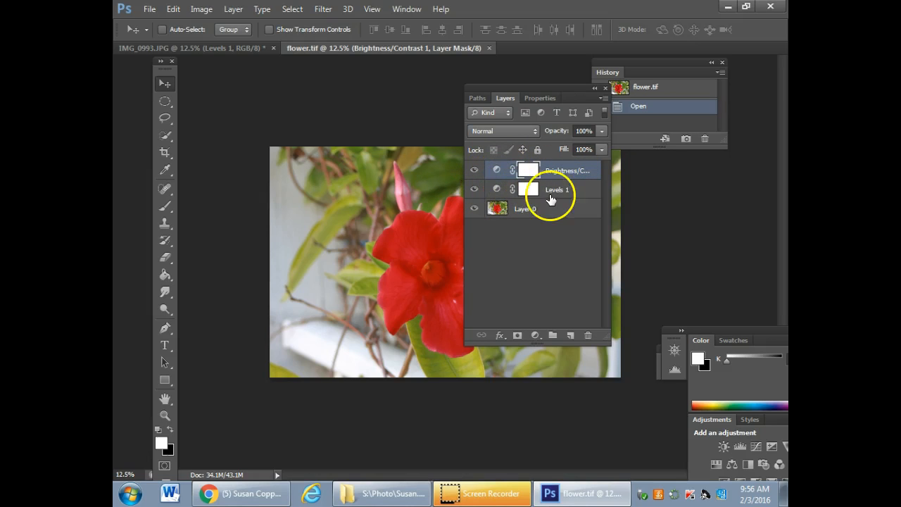
left_click_drag(576, 91, 697, 158)
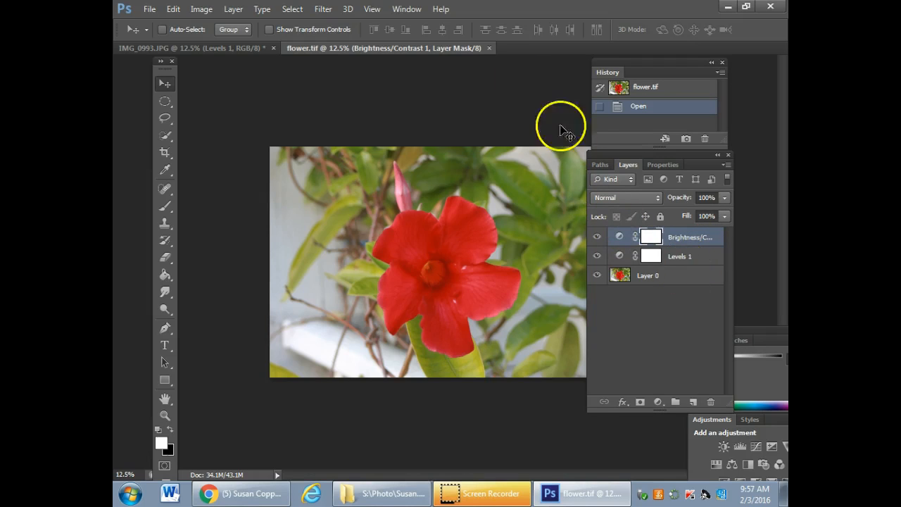
left_click(489, 49)
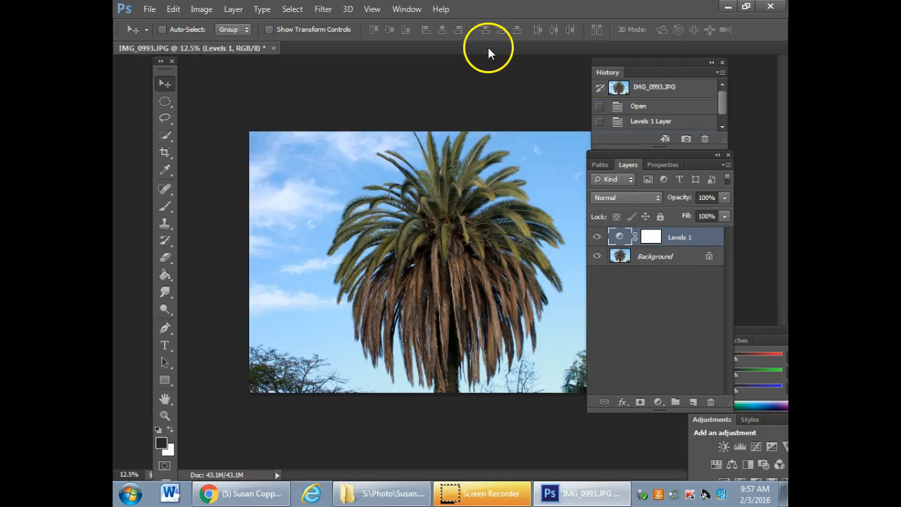
left_click(728, 7)
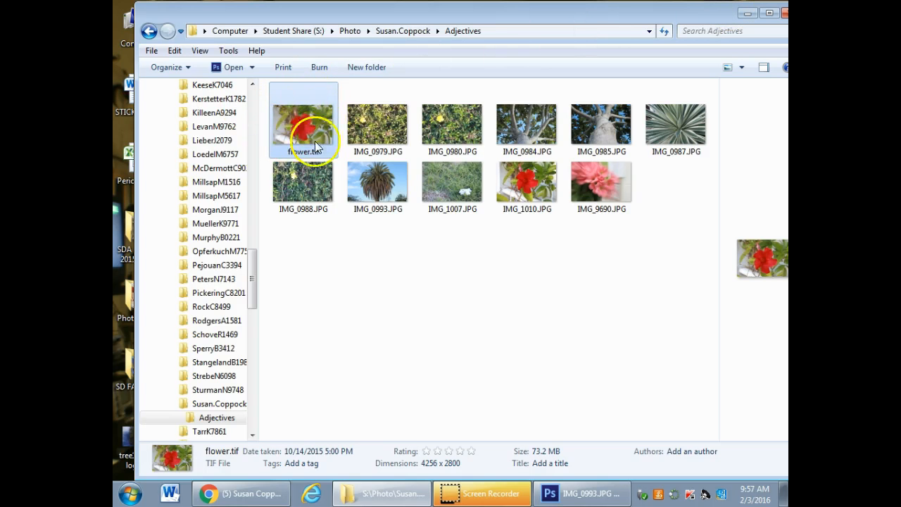